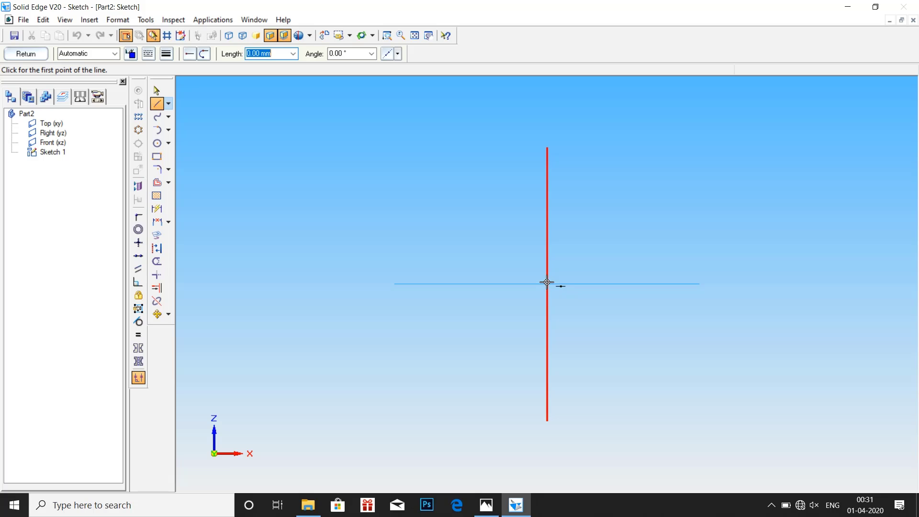
# - Draw a vertical line from the origin straight up as the cup profile's centre axis
pyautogui.click(548, 284)
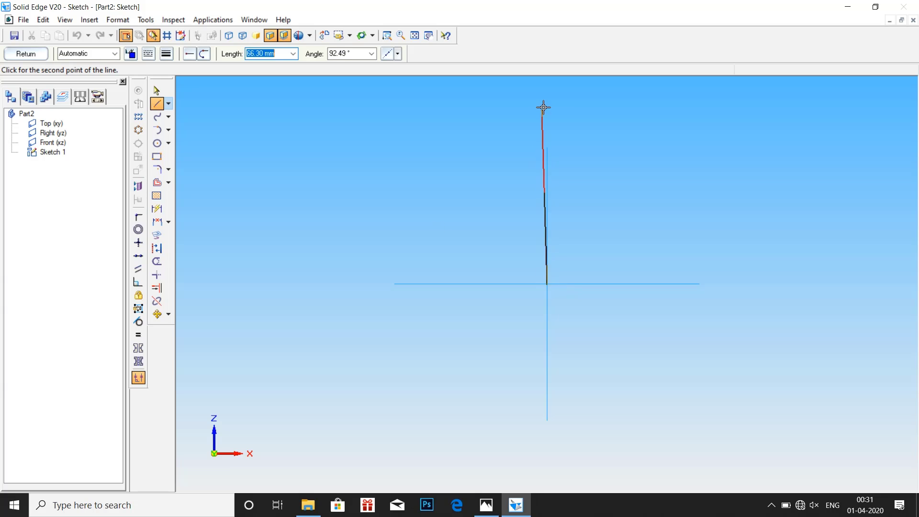
pyautogui.click(548, 83)
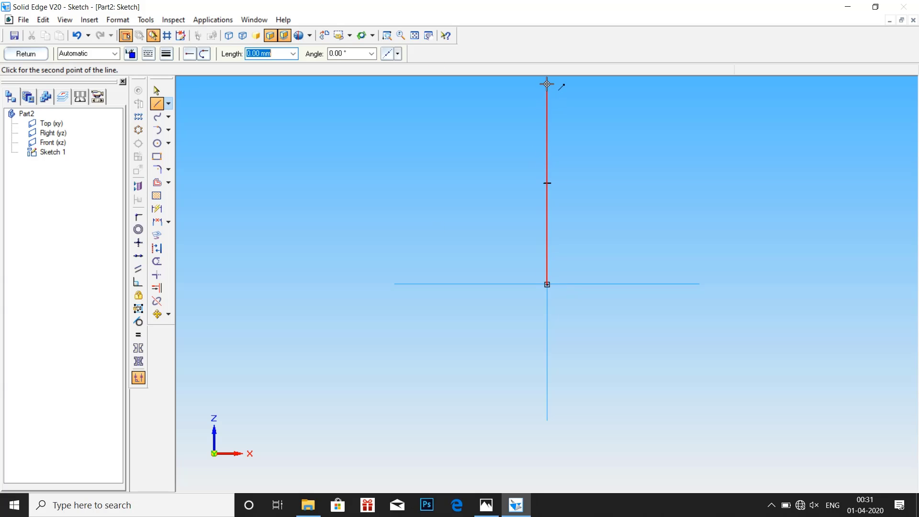
pyautogui.press('Escape')
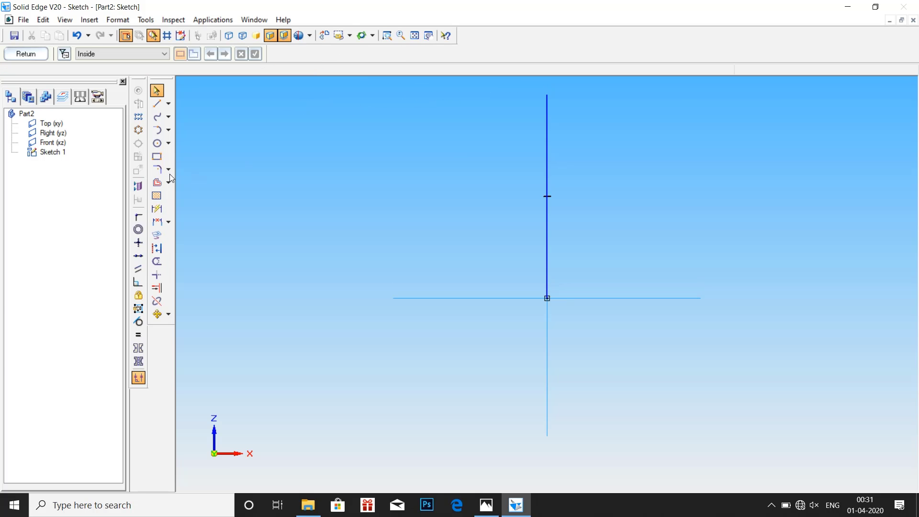
# - Sketch the cup's rough closed stepped profile with a slanted wall, linked to the origin by a horizontal line about 13 mm long
pyautogui.click(157, 104)
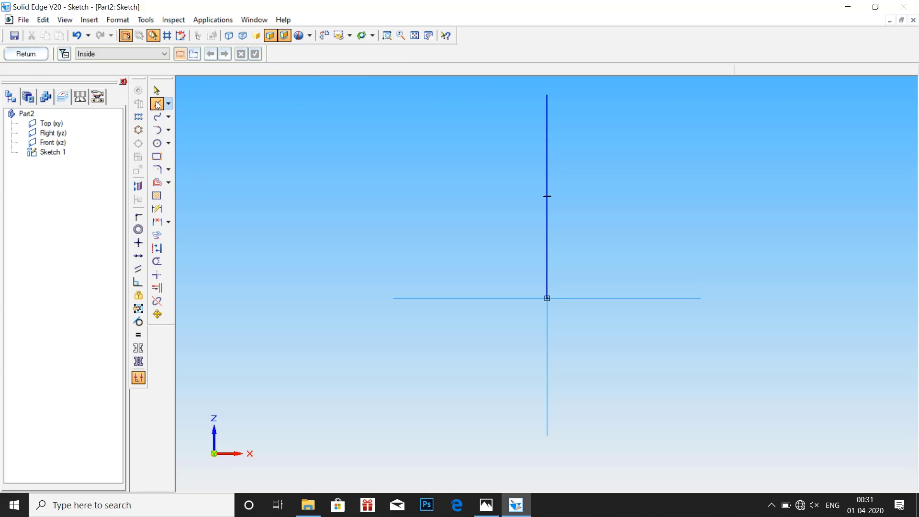
pyautogui.click(547, 299)
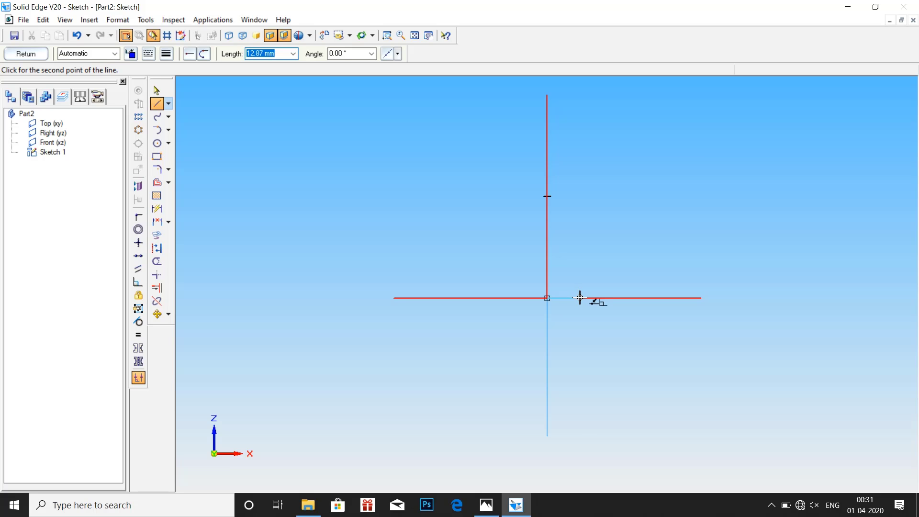
pyautogui.click(580, 297)
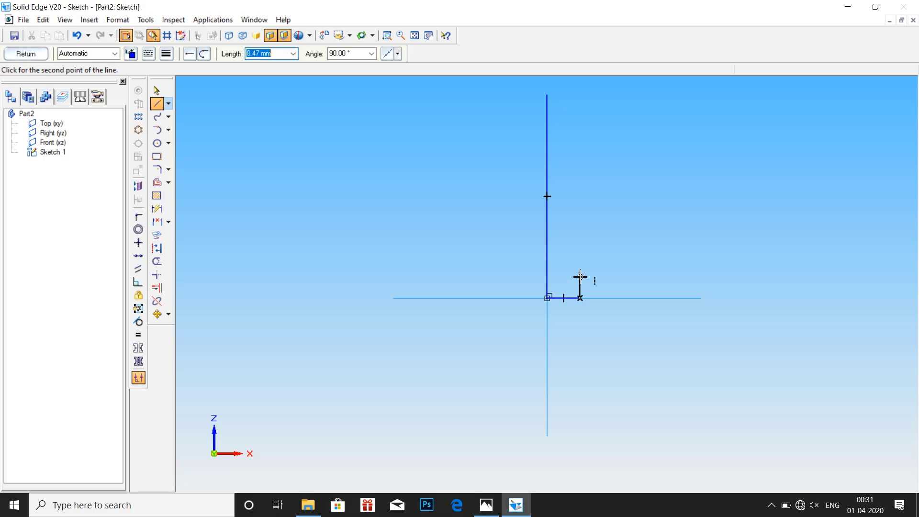
pyautogui.click(580, 277)
pyautogui.click(601, 277)
pyautogui.click(617, 190)
pyautogui.click(634, 191)
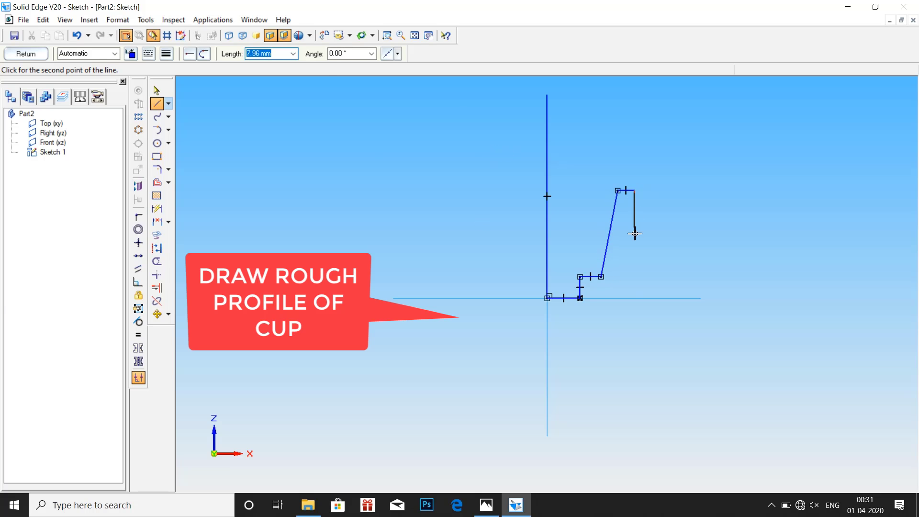
pyautogui.click(616, 298)
pyautogui.click(580, 298)
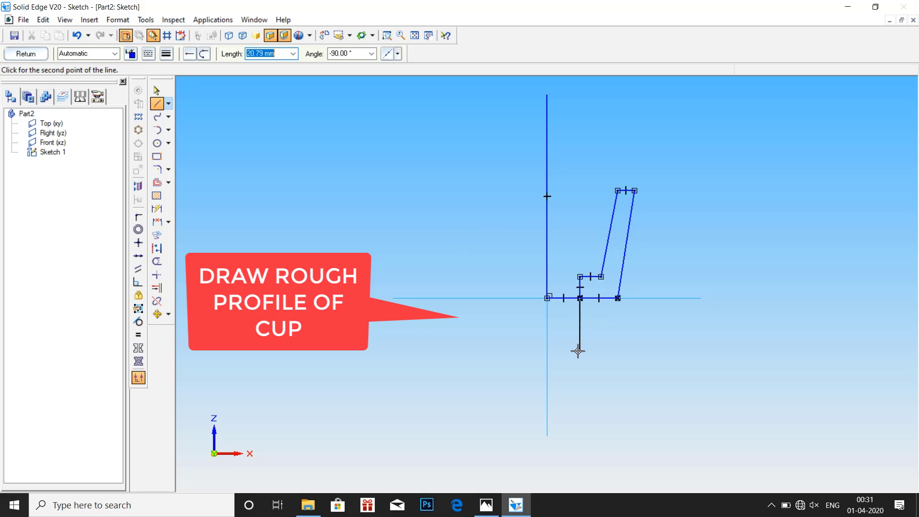
pyautogui.press('Escape')
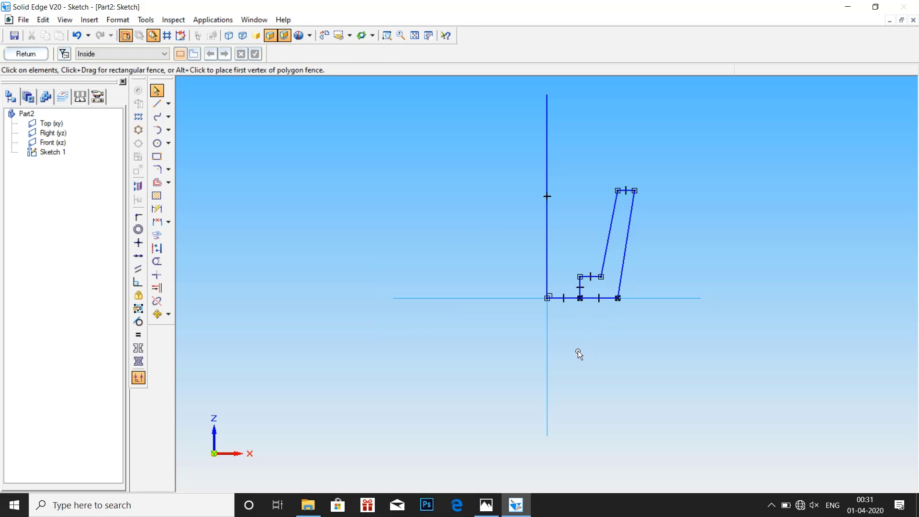
# - Check the cup's sizes on the screw jack drawing in Photos and dimension the bore wall's distance from the axis as 22.5/2 mm
pyautogui.click(486, 505)
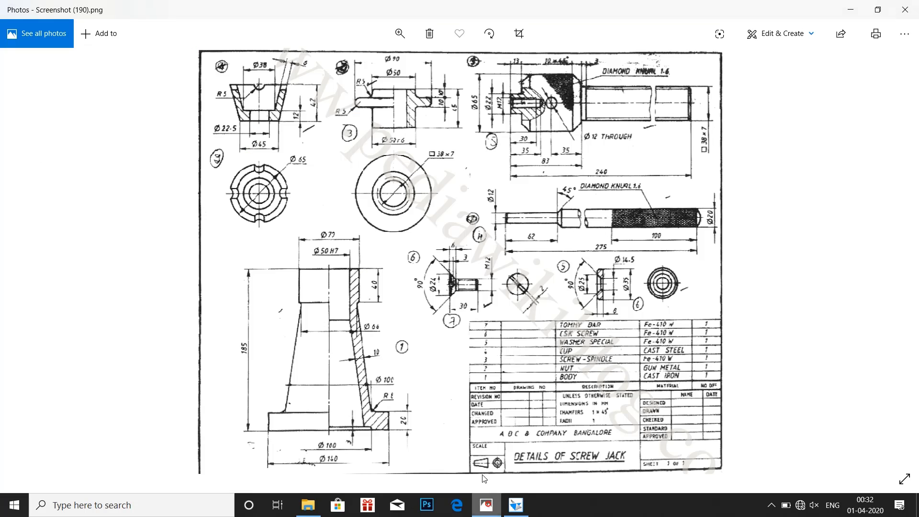
pyautogui.click(269, 122)
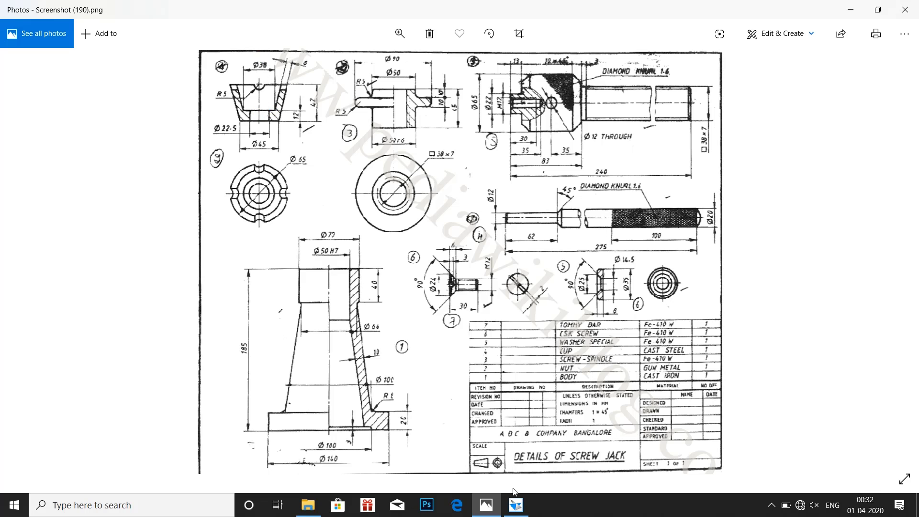
pyautogui.click(515, 503)
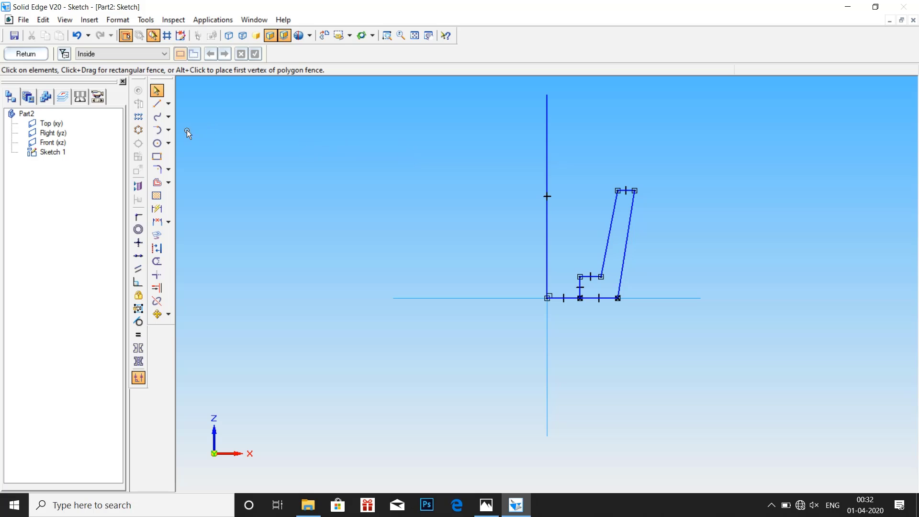
pyautogui.click(157, 208)
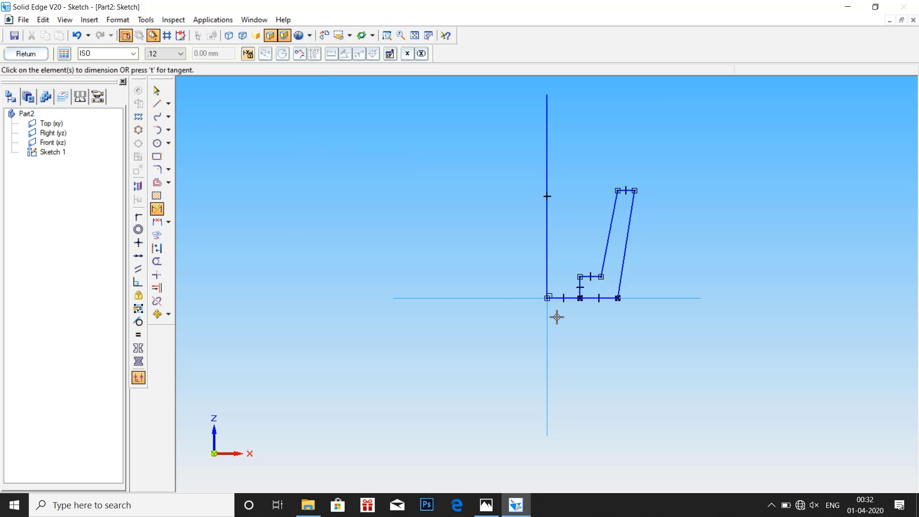
pyautogui.click(547, 283)
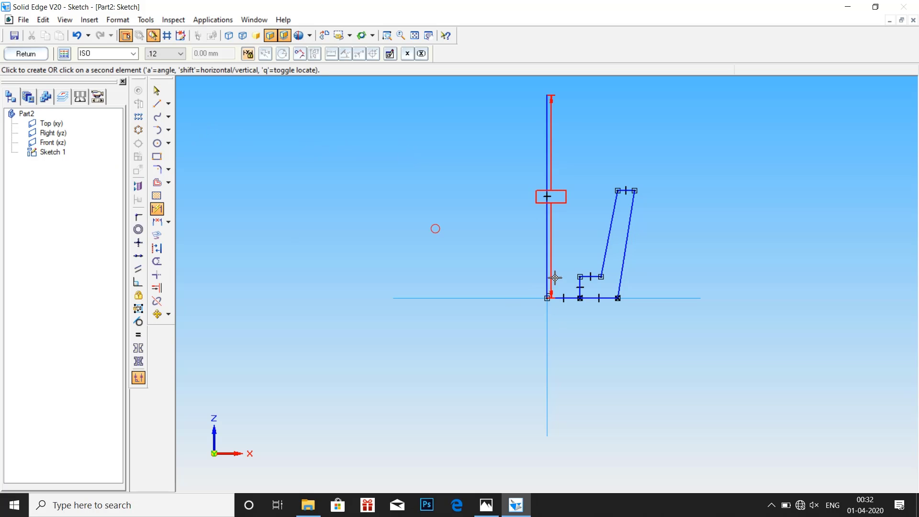
pyautogui.click(581, 290)
pyautogui.click(569, 351)
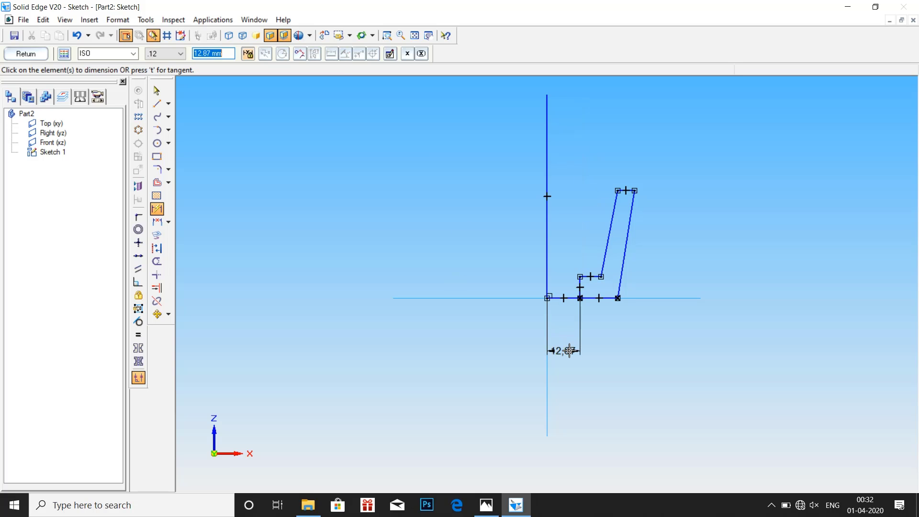
pyautogui.write('22.5/2')
pyautogui.press('Return')
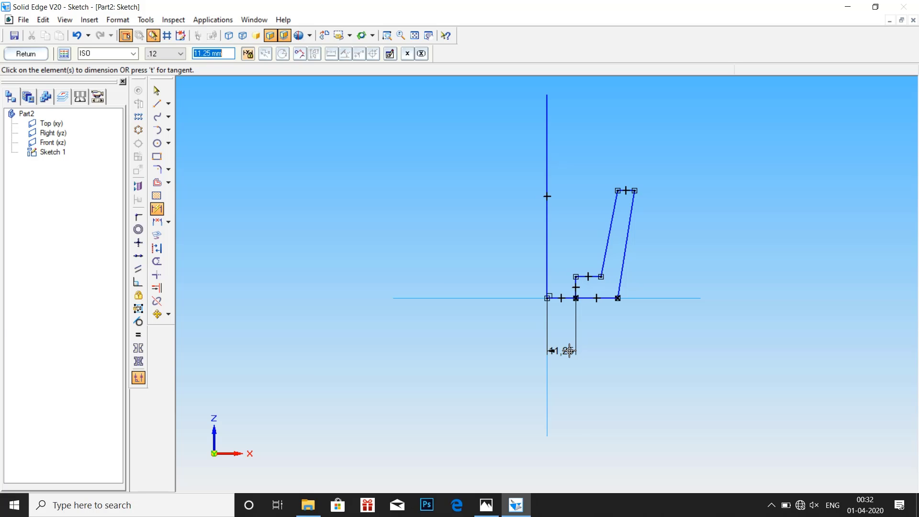
# - Dimension the outer bottom corner's horizontal distance from the axis as 45/2 mm
pyautogui.click(545, 287)
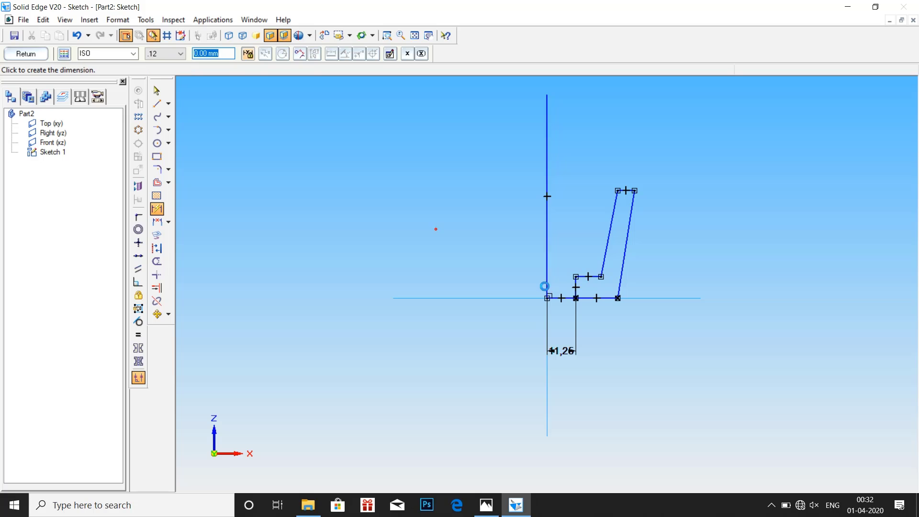
pyautogui.click(617, 297)
pyautogui.click(606, 396)
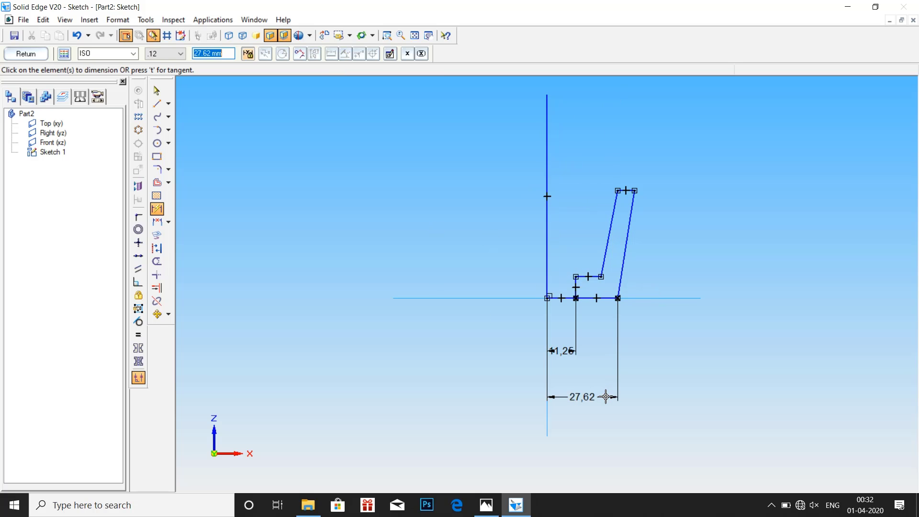
pyautogui.write('45/2')
pyautogui.press('Return')
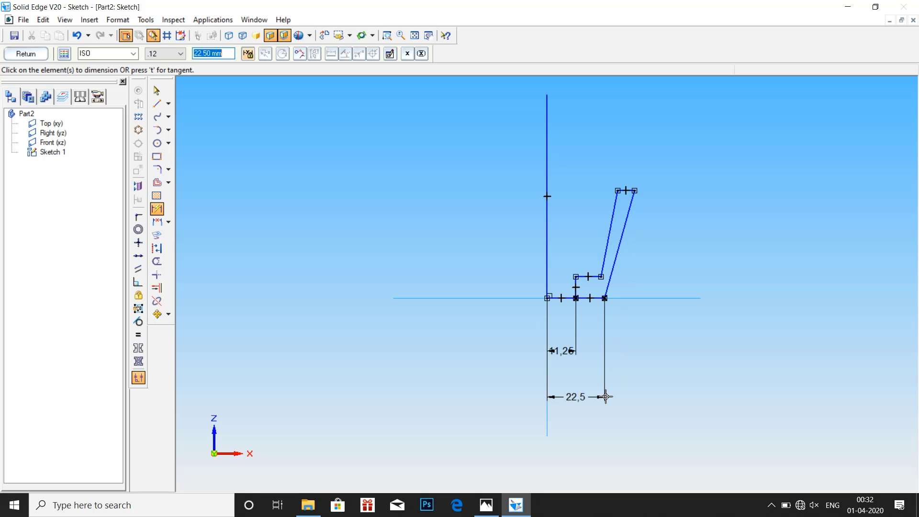
# - Try dimensioning the inner wall's lower corner from the axis as 38/2 mm
pyautogui.click(602, 272)
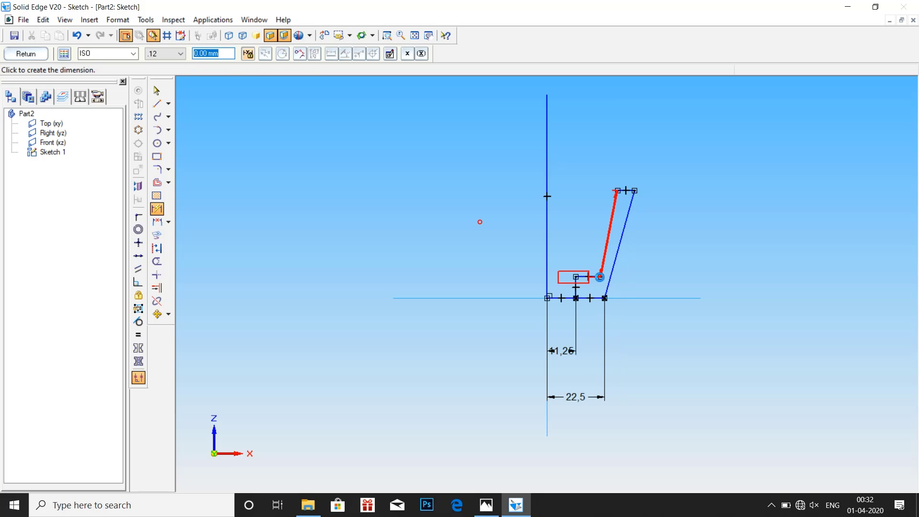
pyautogui.click(548, 253)
pyautogui.click(565, 253)
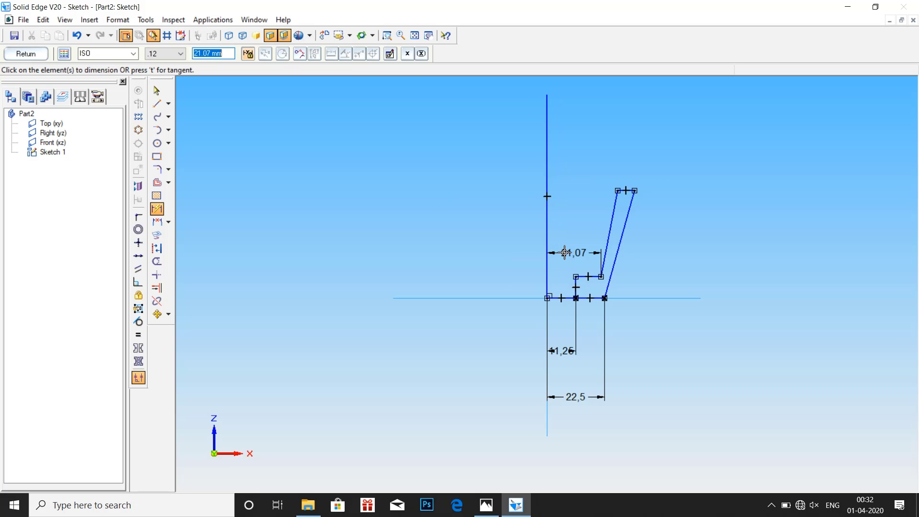
pyautogui.write('38/2')
pyautogui.press('Return')
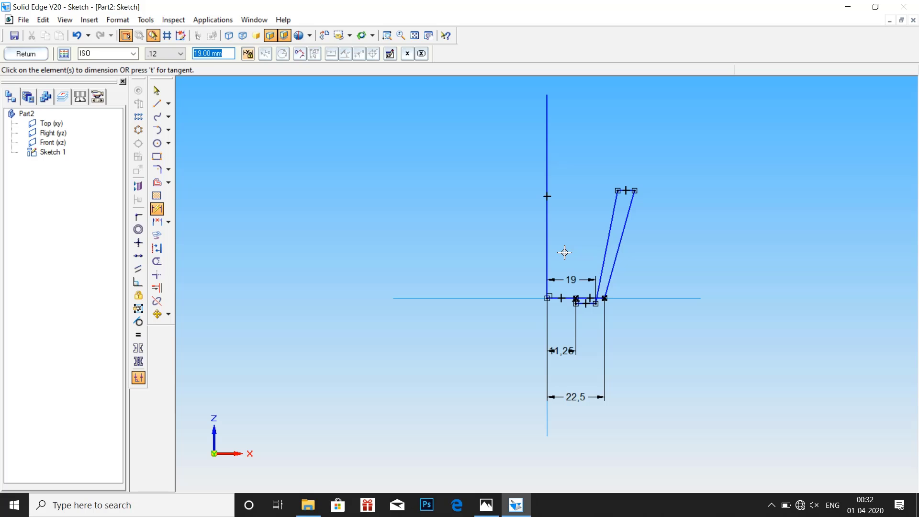
# - Undo the 38/2 mm value and remove the dimension at the inner wall's lower corner
pyautogui.hotkey('ctrl', 'z')
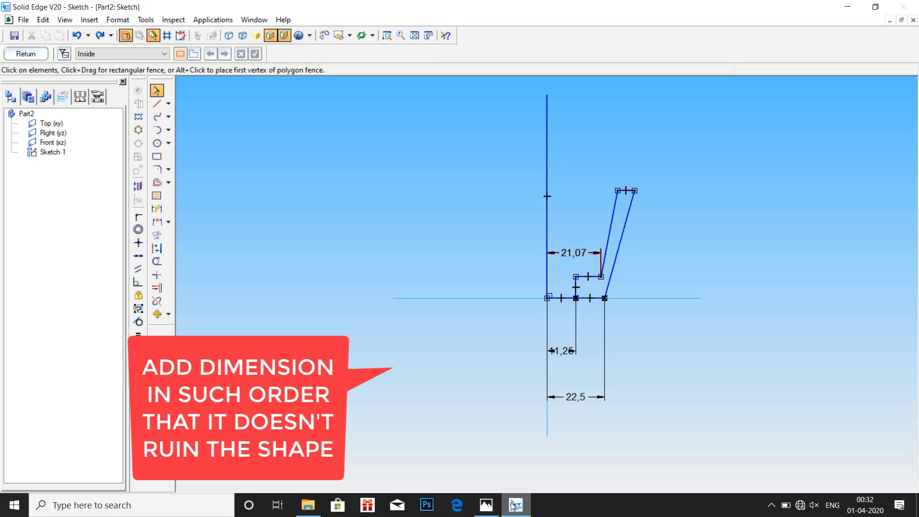
pyautogui.moveTo(516, 505)
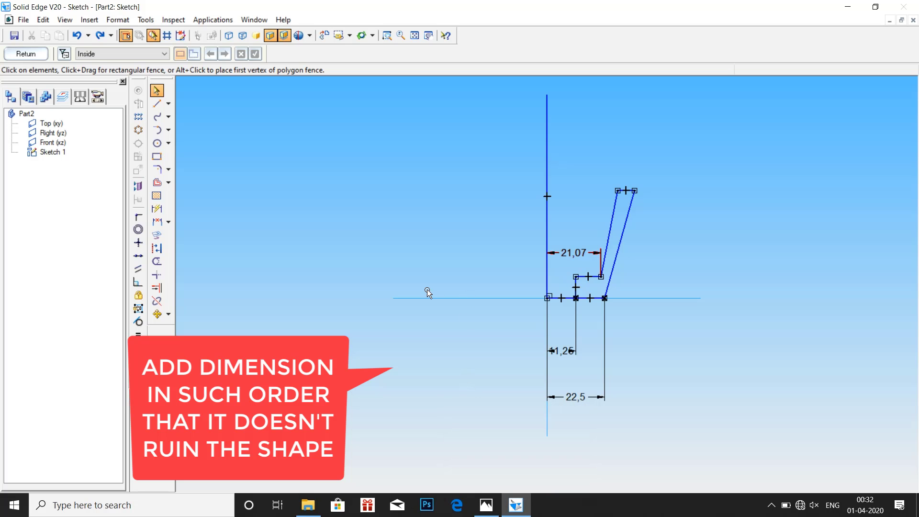
pyautogui.hotkey('ctrl', 'z')
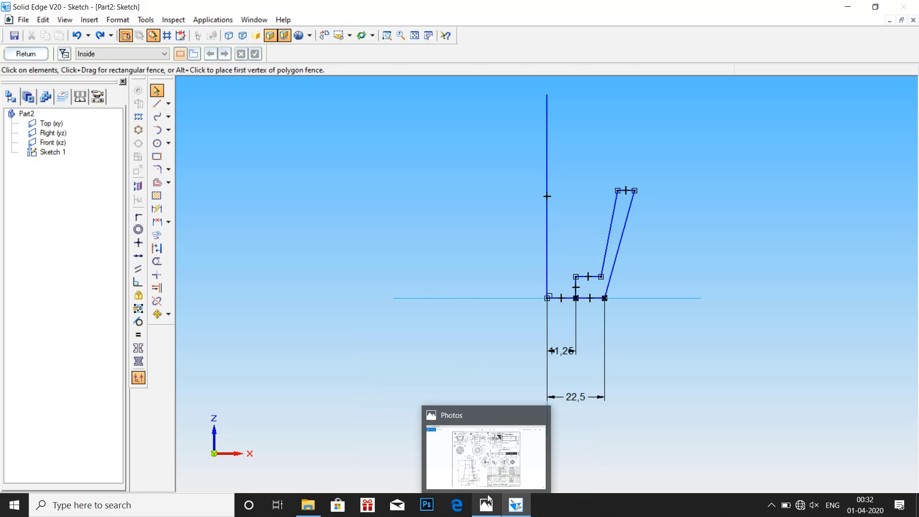
# - Check the cup's base thickness on the Photos drawing and dimension the short vertical bore wall as 12 mm
pyautogui.click(486, 504)
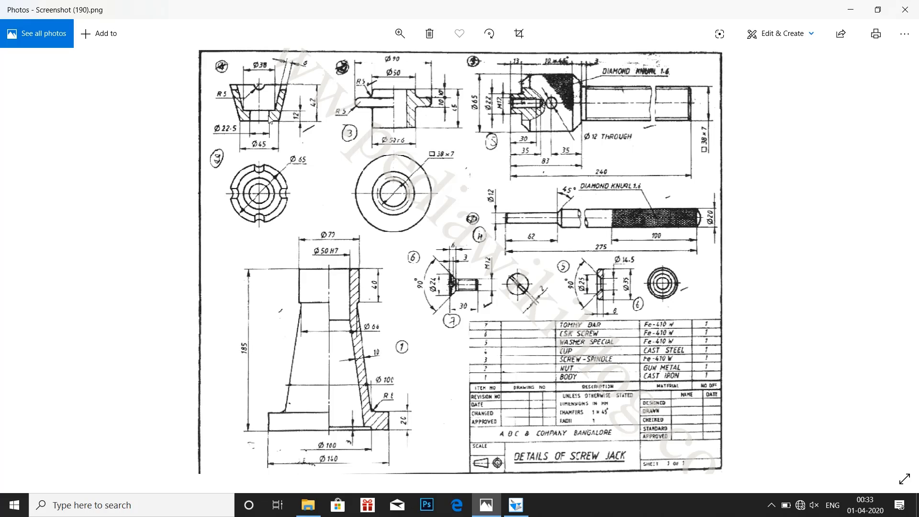
pyautogui.click(516, 505)
pyautogui.click(154, 210)
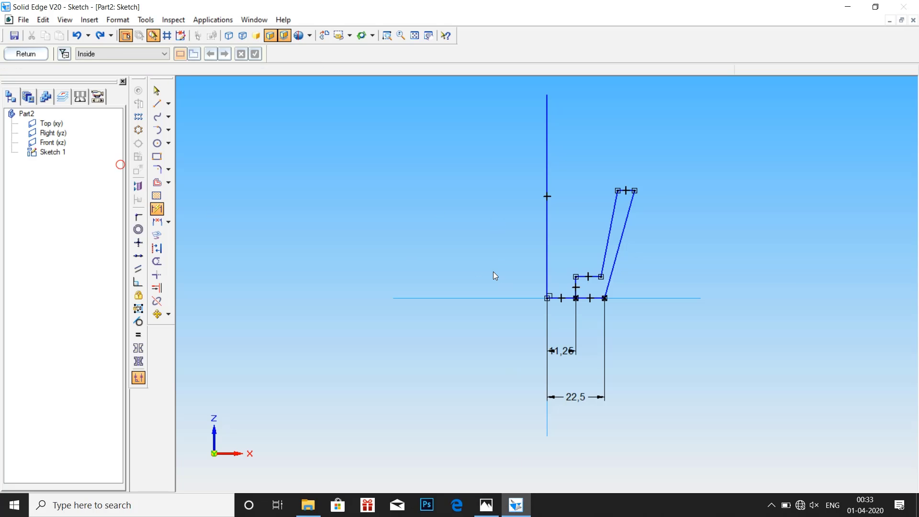
pyautogui.click(577, 286)
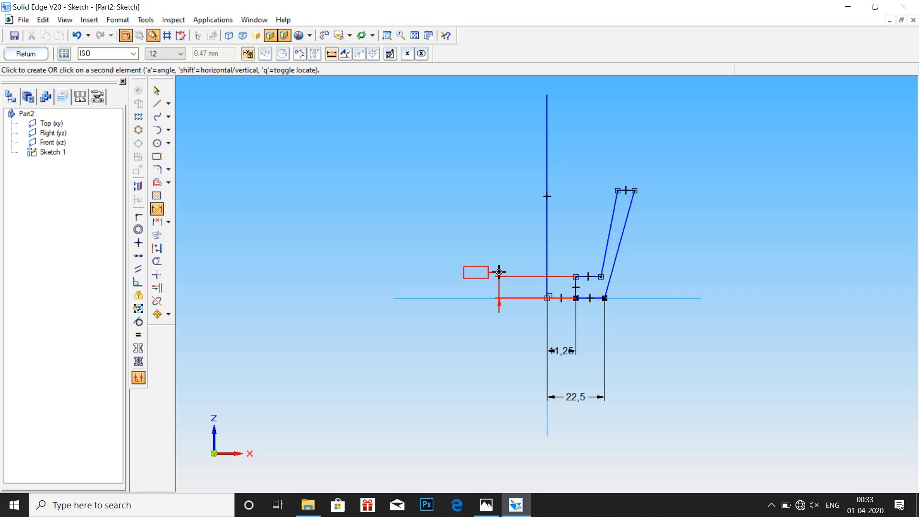
pyautogui.click(499, 272)
pyautogui.write('12')
pyautogui.press('Return')
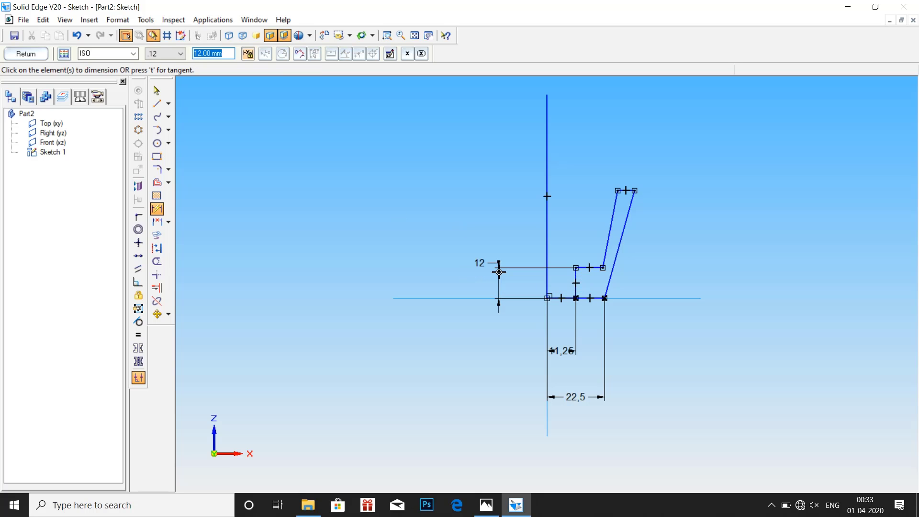
# - Dimension the horizontal distance from the axis to the inner wall's lower corner as 38/2 mm
pyautogui.click(604, 266)
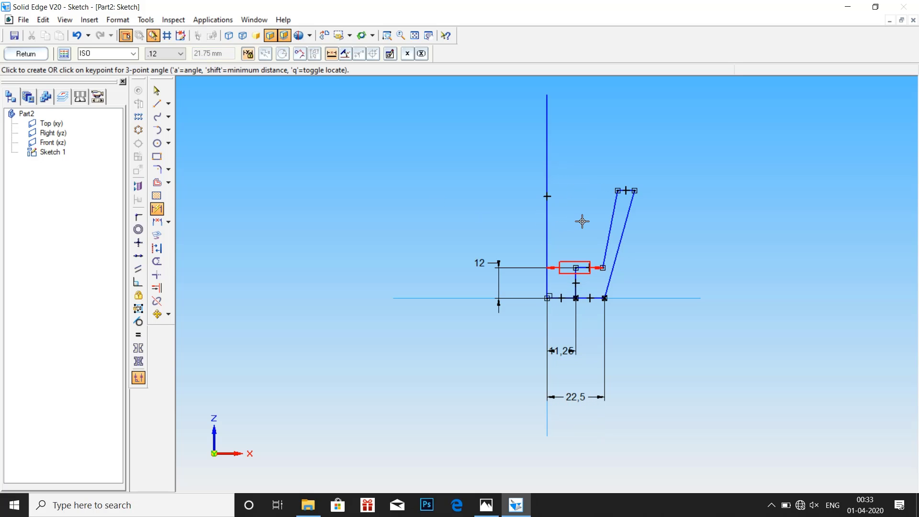
pyautogui.click(582, 242)
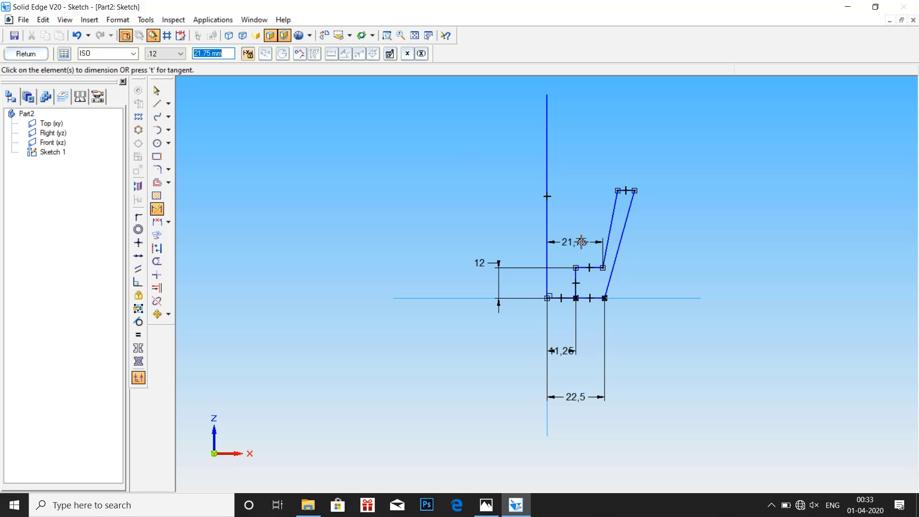
pyautogui.write('38/2')
pyautogui.press('Return')
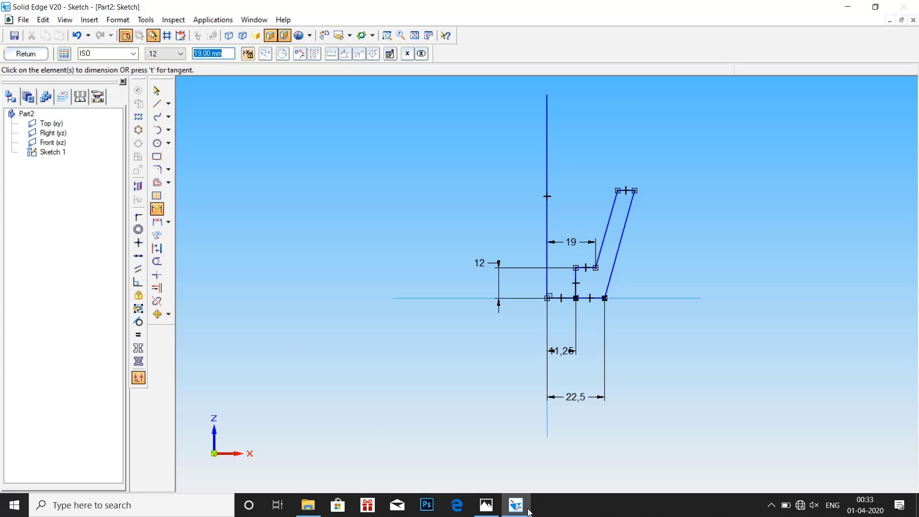
# - Check the cup's overall height on the Photos drawing and dimension the outer wall's top corner 42 mm above the base line
pyautogui.click(486, 505)
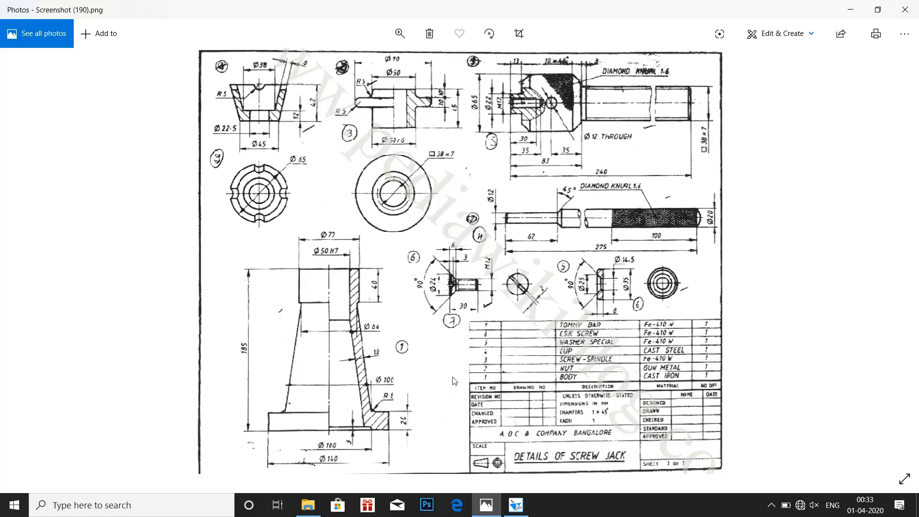
pyautogui.click(516, 506)
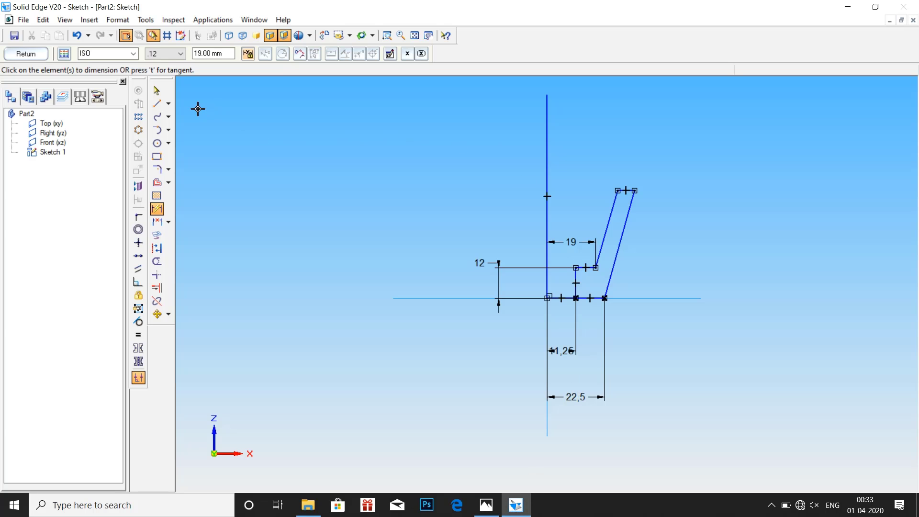
pyautogui.click(153, 214)
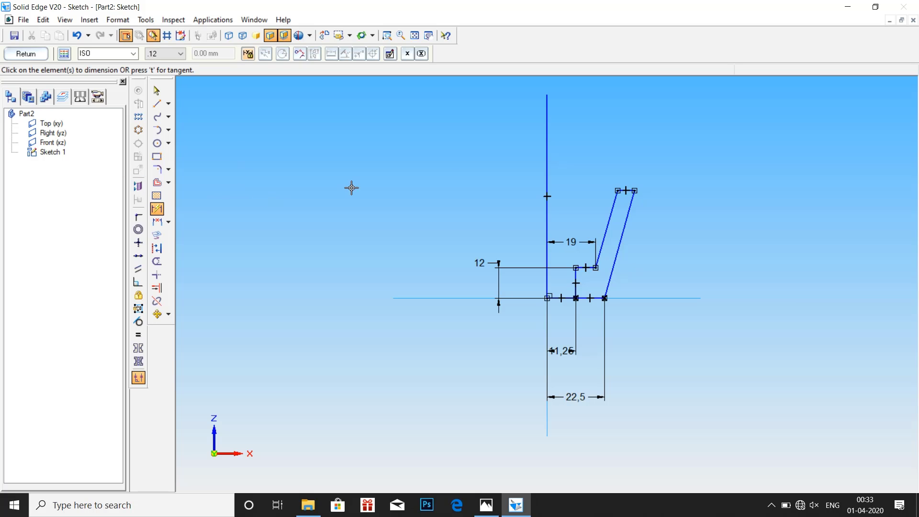
pyautogui.click(633, 192)
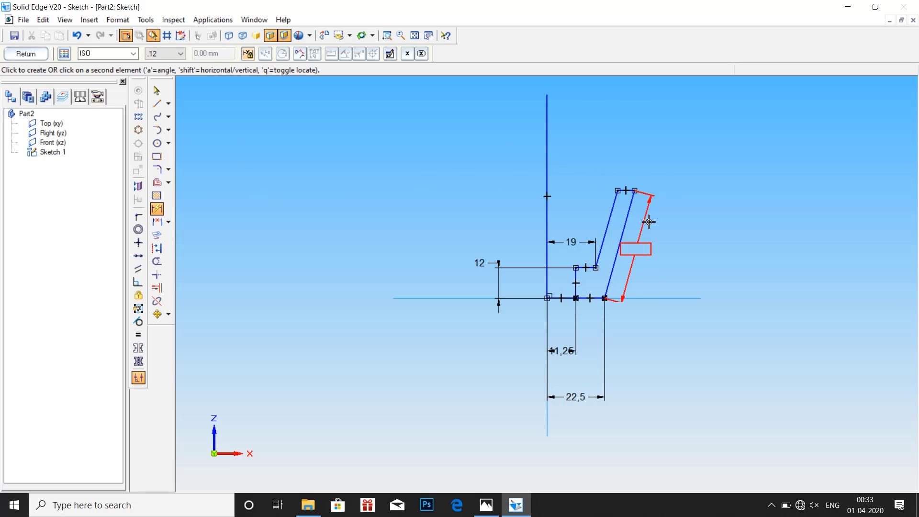
pyautogui.click(641, 298)
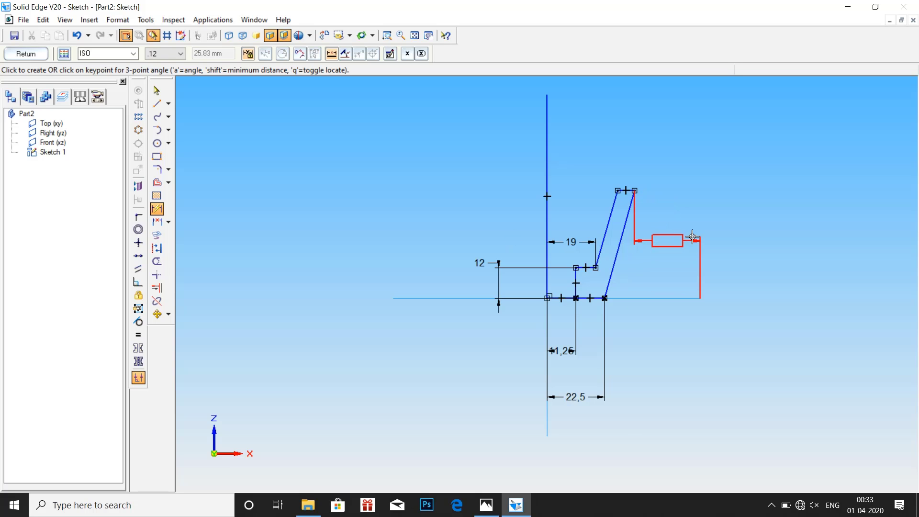
pyautogui.click(716, 231)
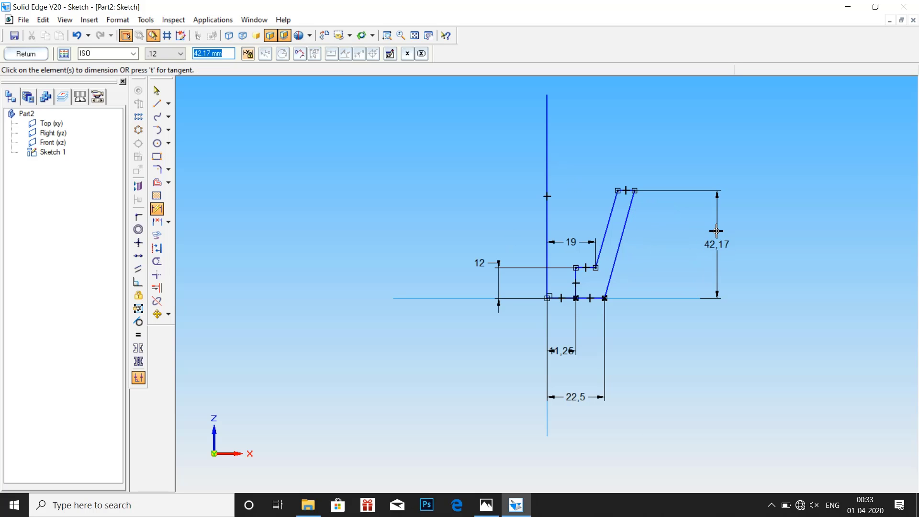
pyautogui.write('42')
pyautogui.press('Return')
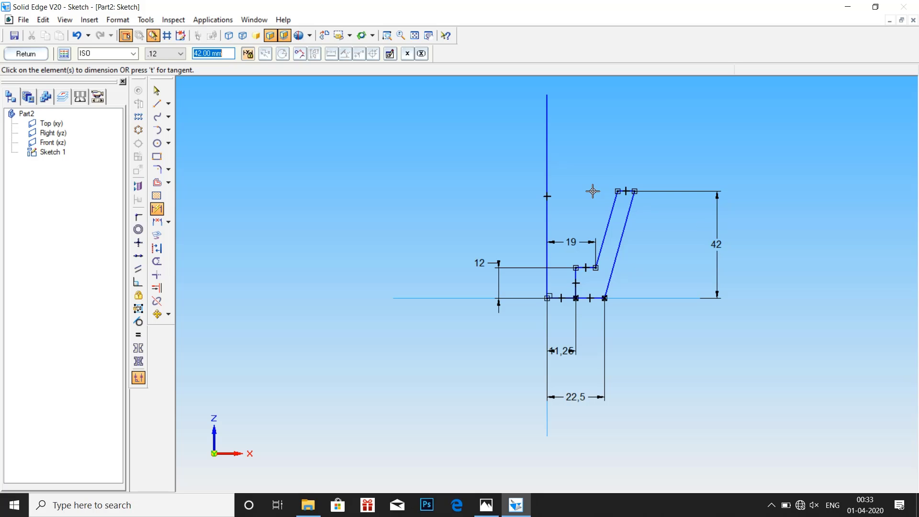
# - Dimension the horizontal distance from the axis to the outer wall's top corner as 65/2 mm
pyautogui.click(547, 209)
pyautogui.click(548, 209)
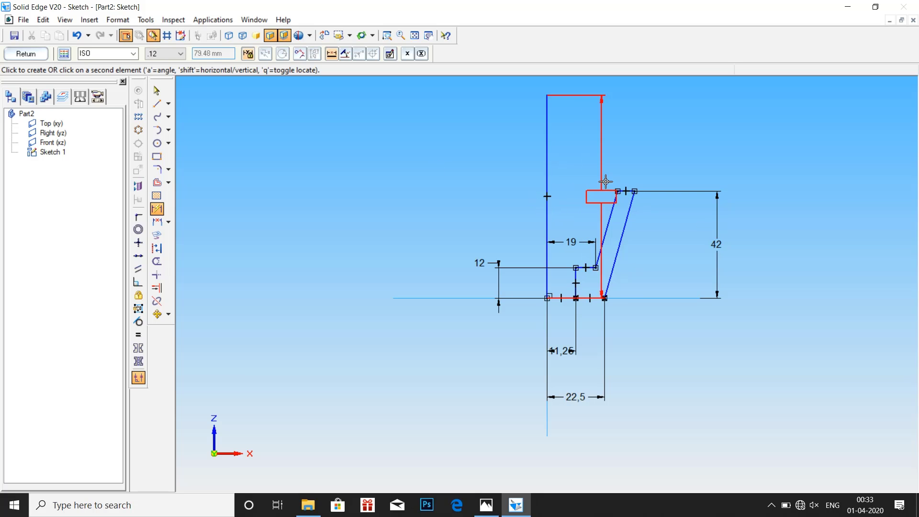
pyautogui.click(634, 191)
pyautogui.click(608, 160)
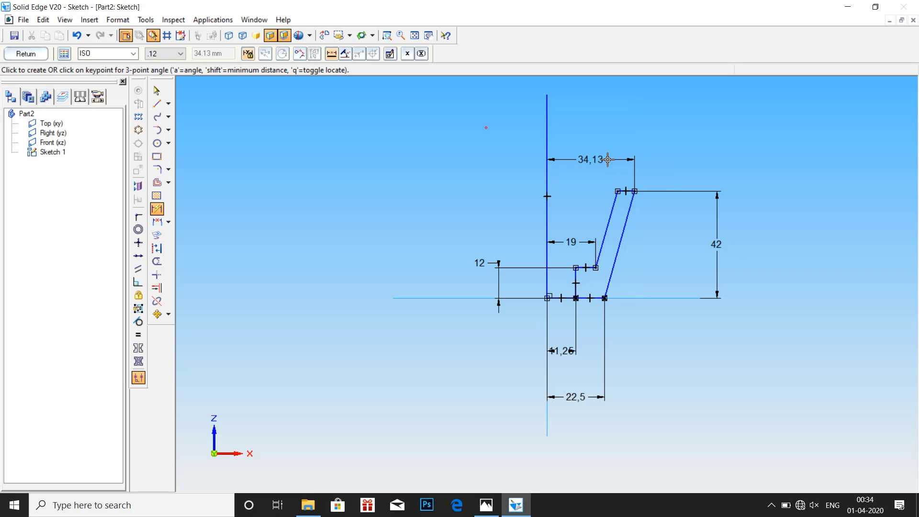
pyautogui.write('65')
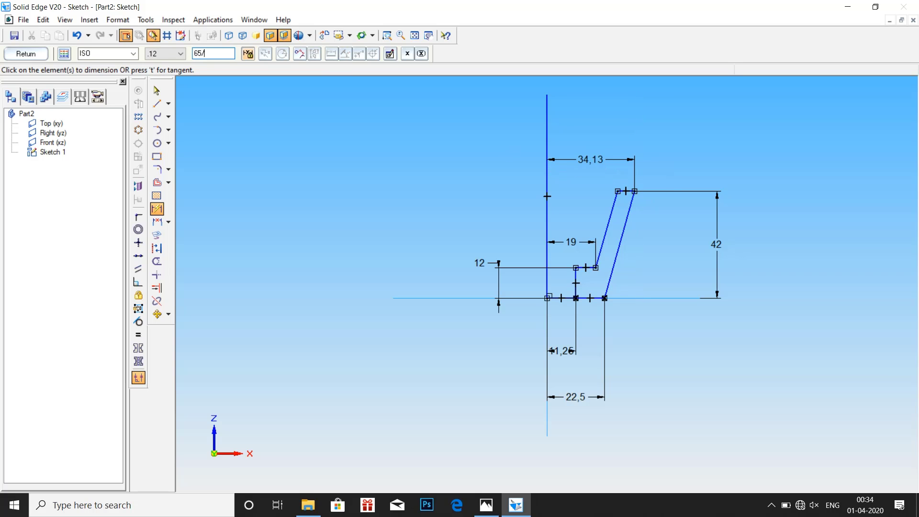
pyautogui.write('/2')
pyautogui.press('Return')
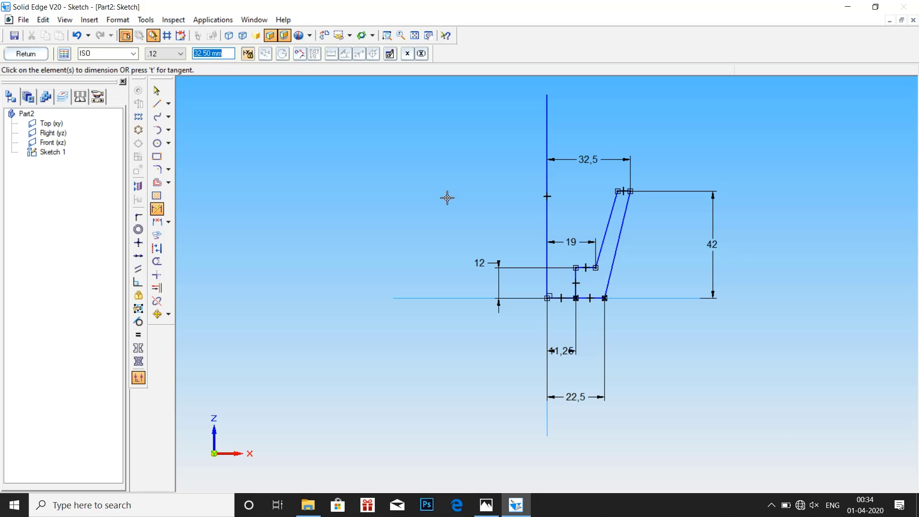
# - Dimension the short top rim edge as 6 mm wide and leave the profile sketch
pyautogui.click(622, 213)
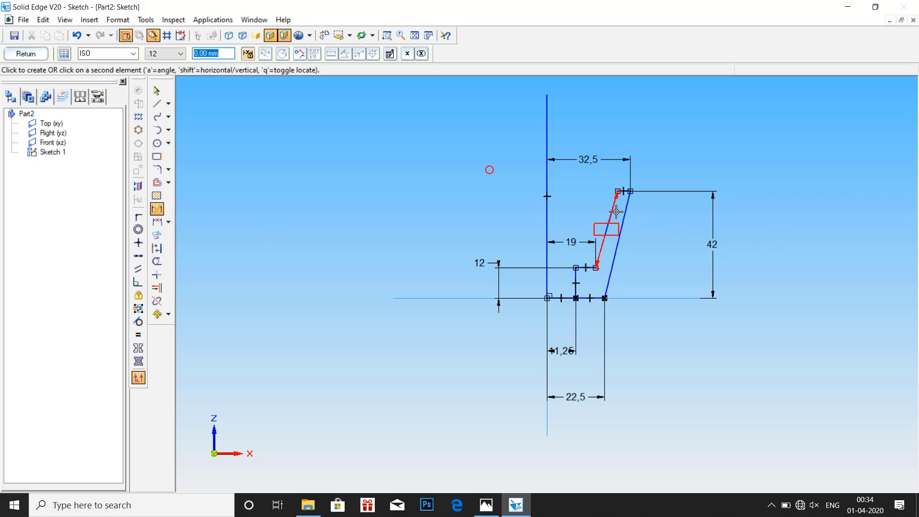
pyautogui.click(653, 137)
pyautogui.write('6')
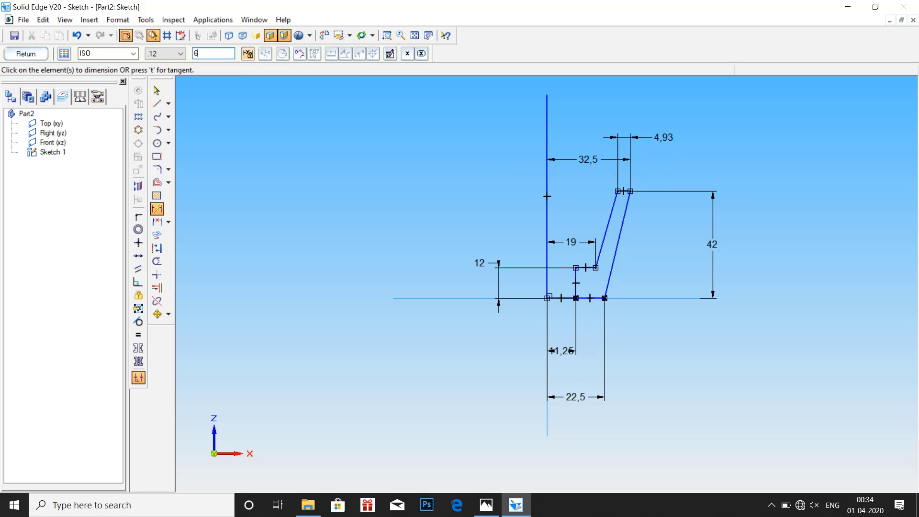
pyautogui.press('Return')
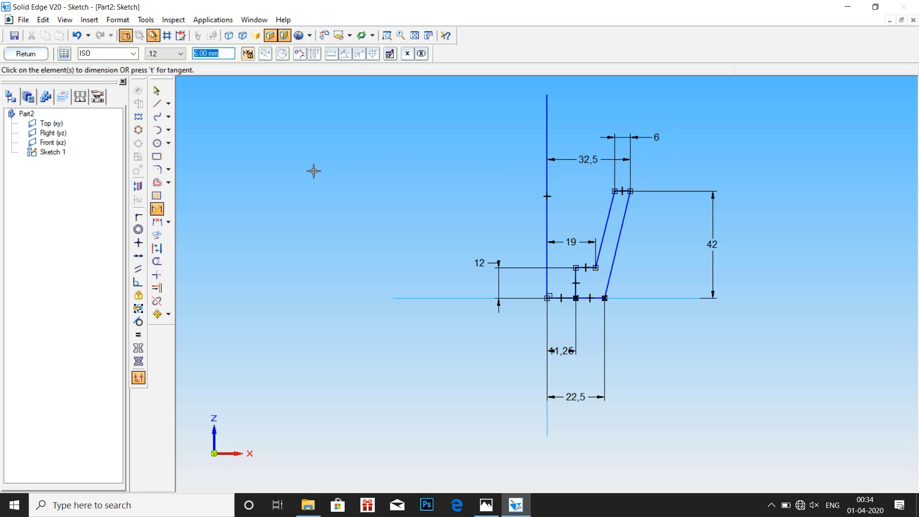
pyautogui.click(157, 90)
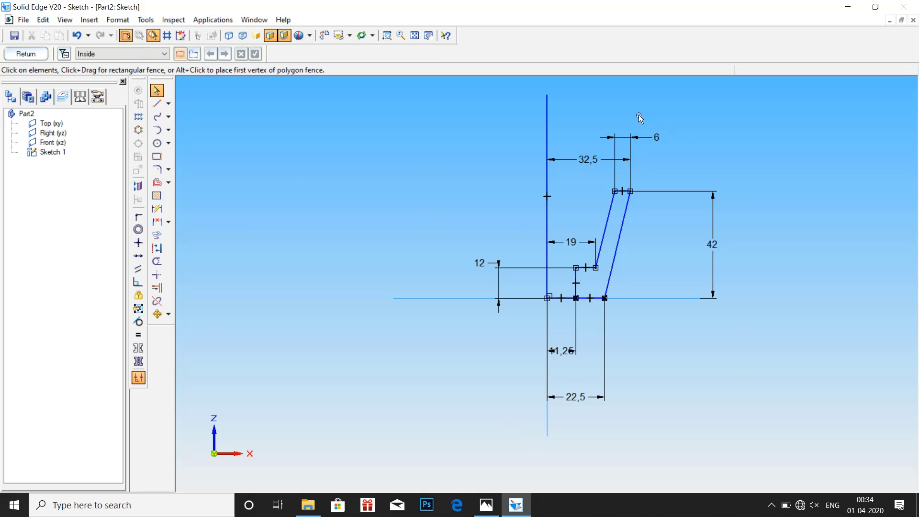
pyautogui.click(43, 56)
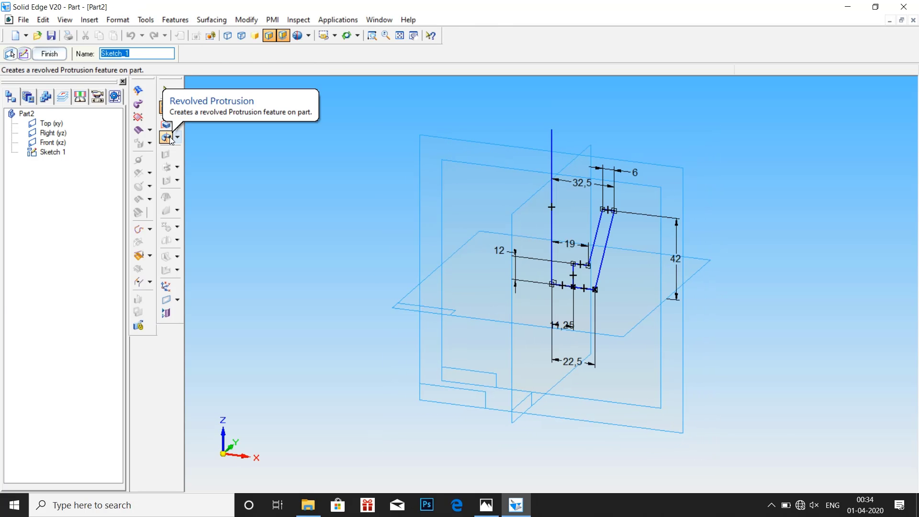
# - Create a revolved protrusion from the closed cup profile, turning it 360° around the vertical axis line
pyautogui.click(171, 138)
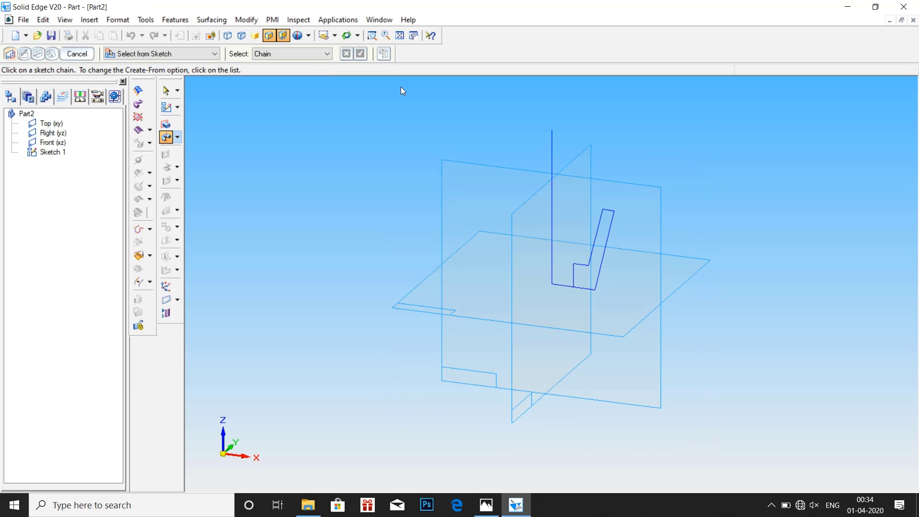
pyautogui.click(610, 229)
pyautogui.click(360, 54)
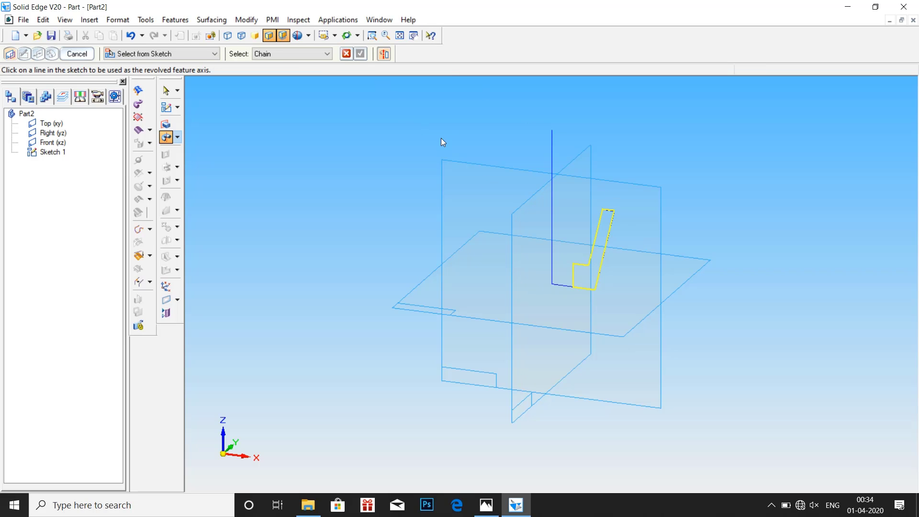
pyautogui.click(551, 230)
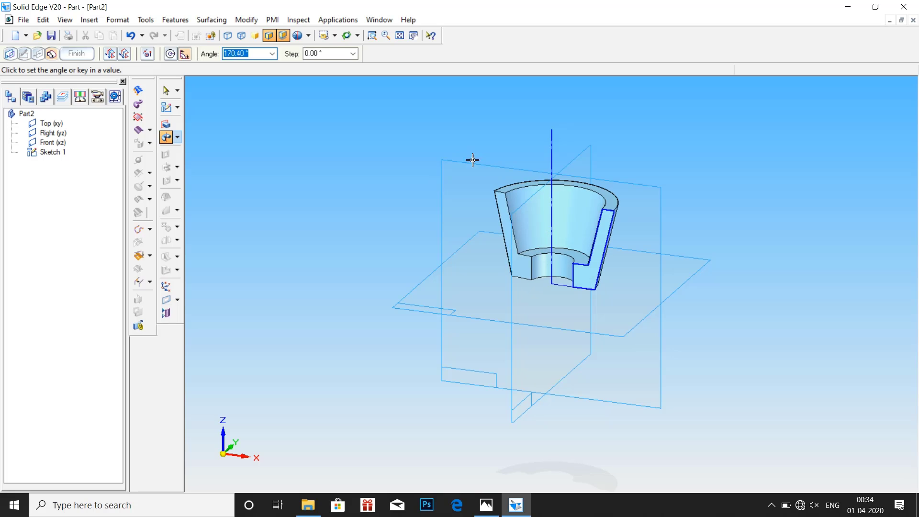
pyautogui.write('360')
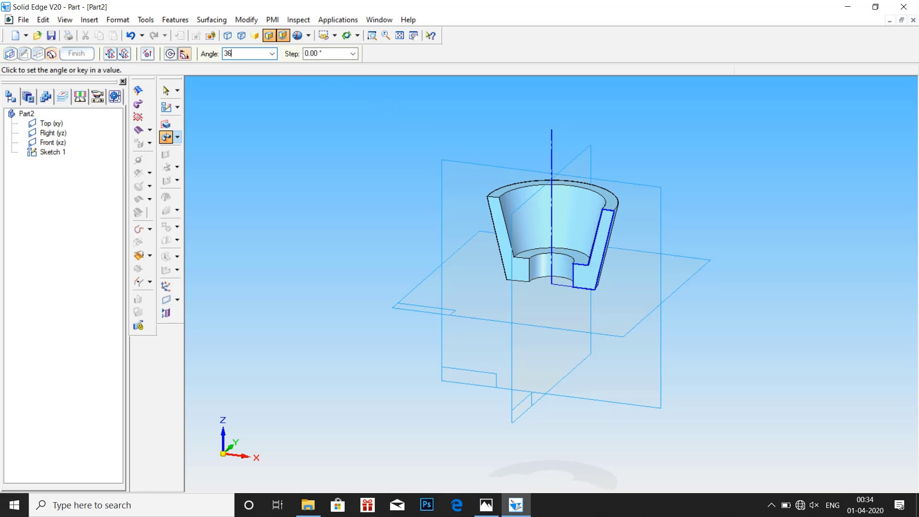
pyautogui.press('Return')
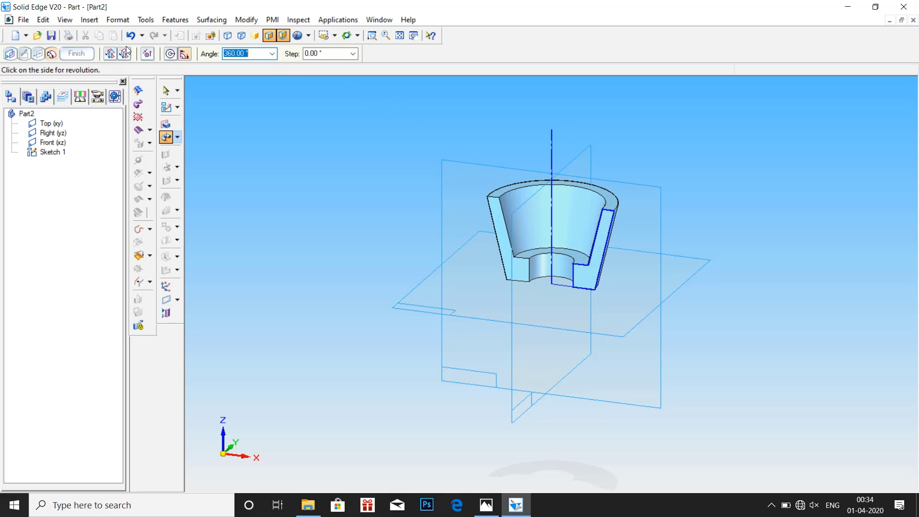
pyautogui.click(260, 116)
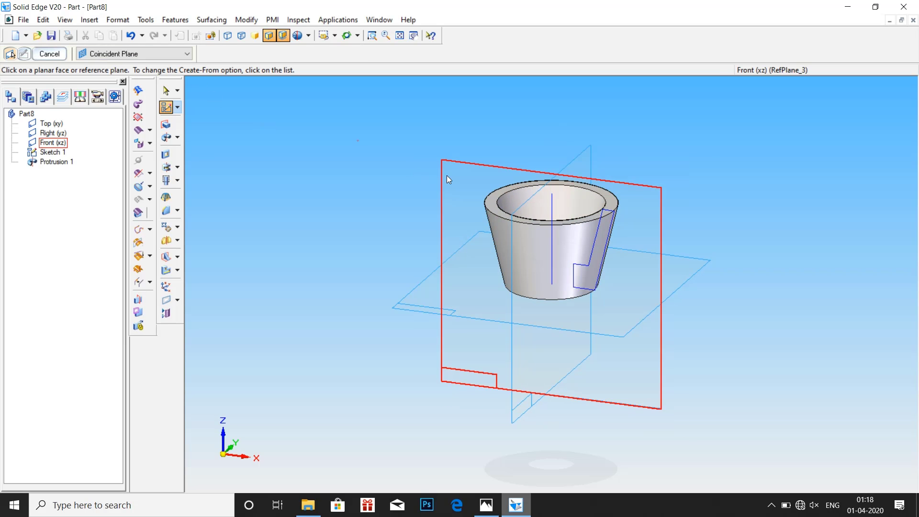
# - Sketch a 10 mm diameter circle on the Front (xz) plane, centred where the axis meets the cup's top edge
pyautogui.click(447, 176)
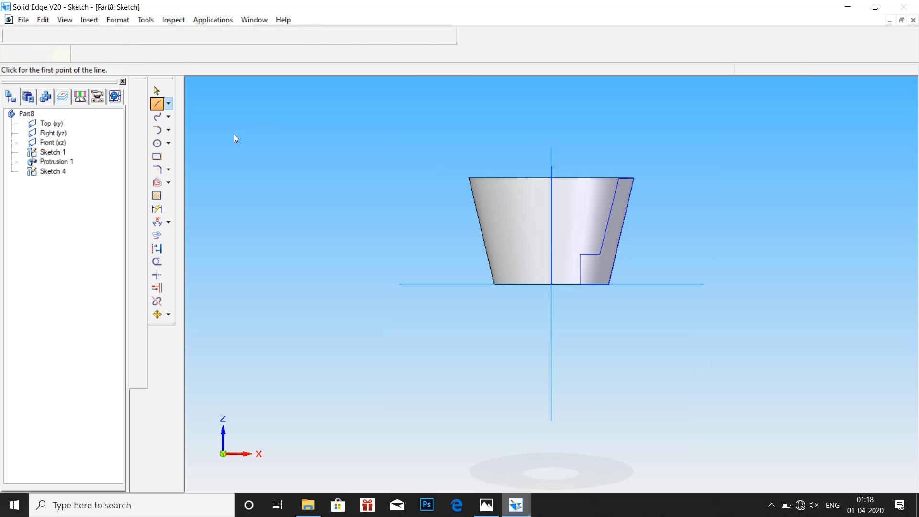
pyautogui.click(158, 143)
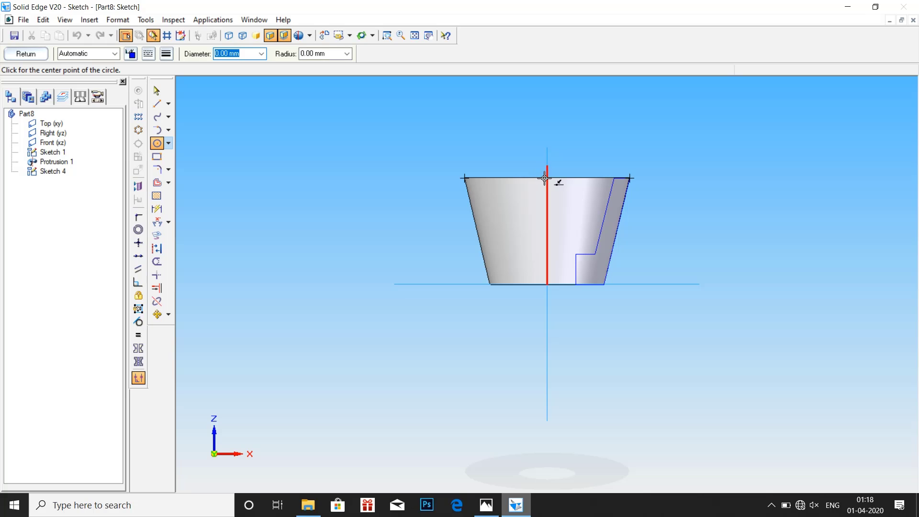
pyautogui.click(547, 178)
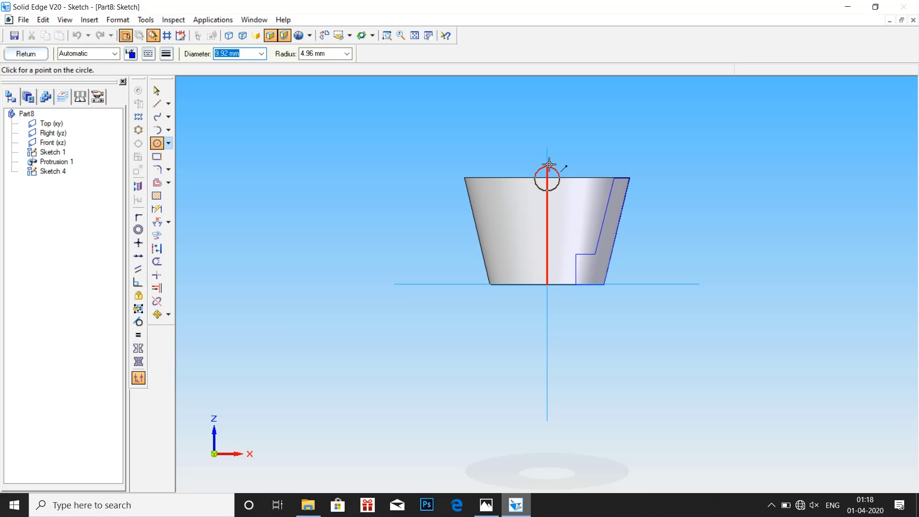
pyautogui.write('10')
pyautogui.press('Return')
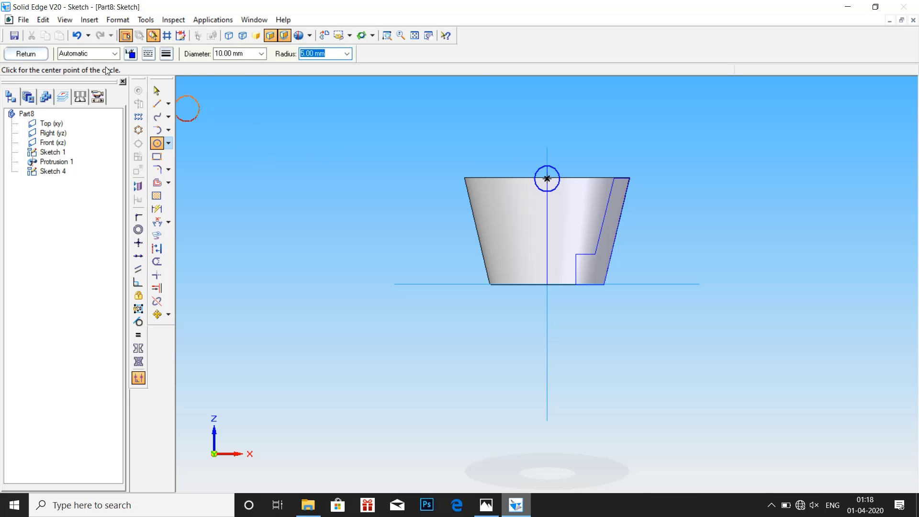
pyautogui.click(26, 54)
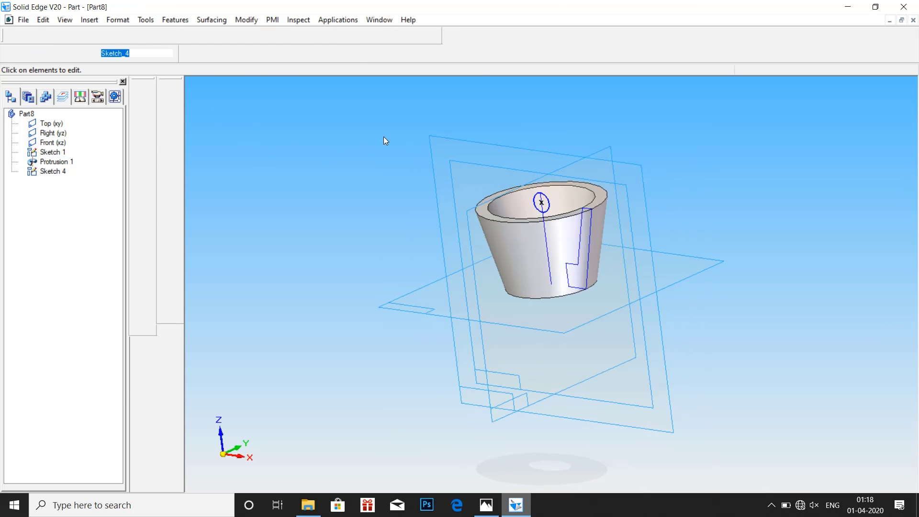
# - Sketch a 10 mm diameter circle on the Right (yz) plane, centred on the axis at the cup's top edge
pyautogui.click(168, 110)
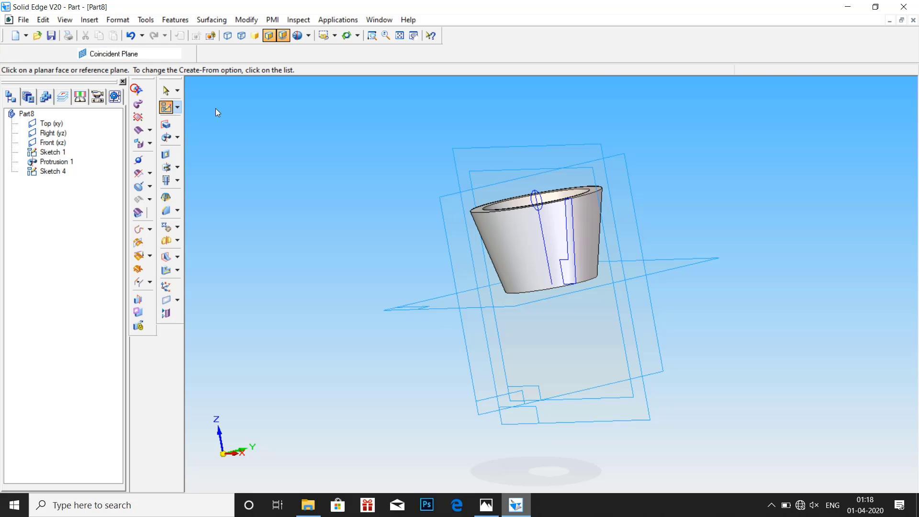
pyautogui.click(466, 216)
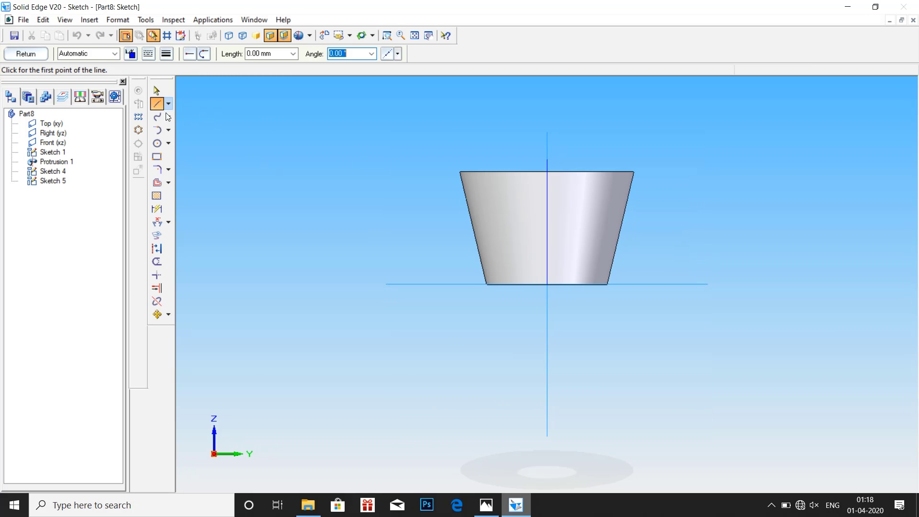
pyautogui.click(162, 144)
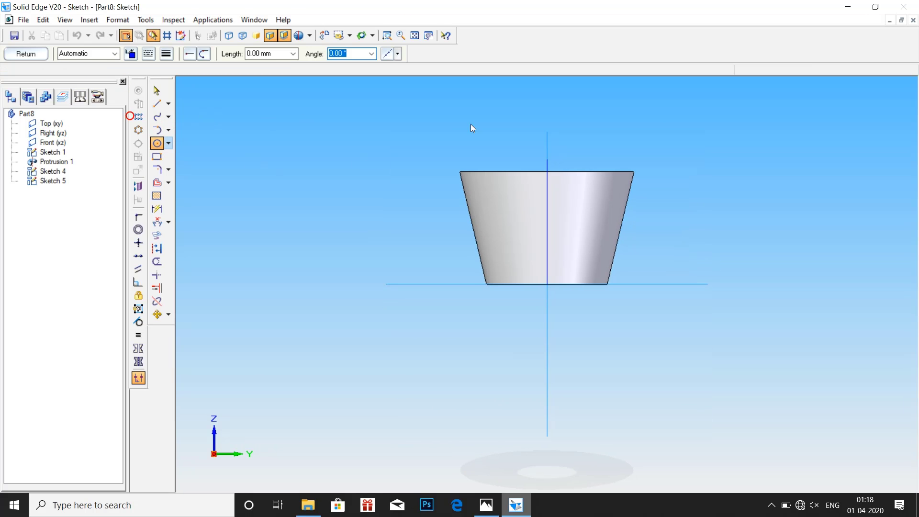
pyautogui.click(548, 172)
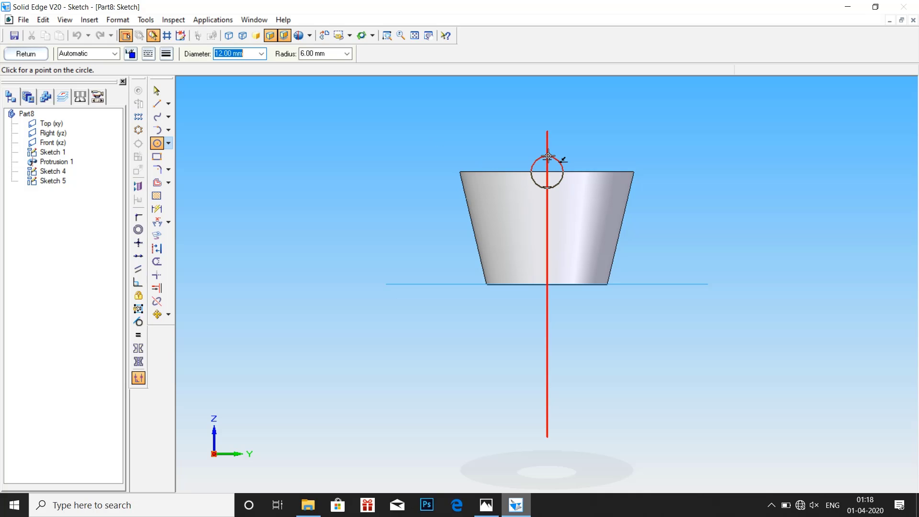
pyautogui.write('10')
pyautogui.press('Return')
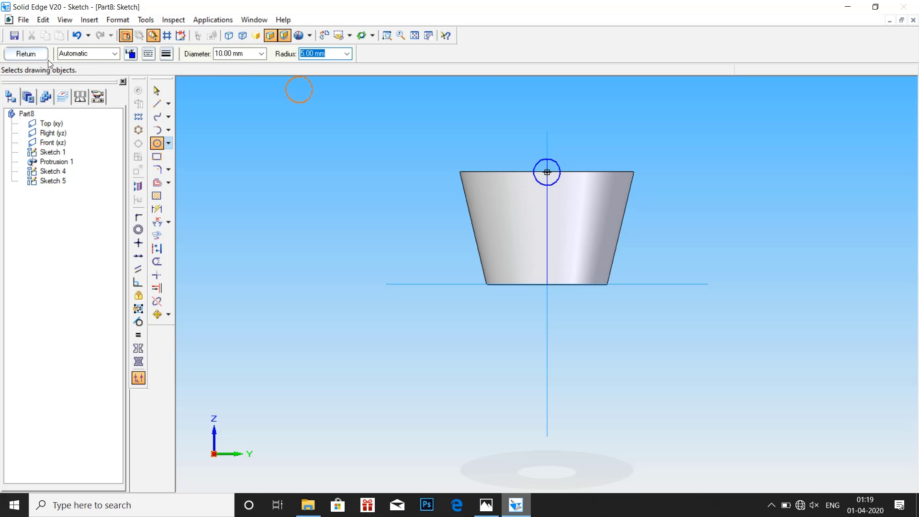
pyautogui.click(22, 59)
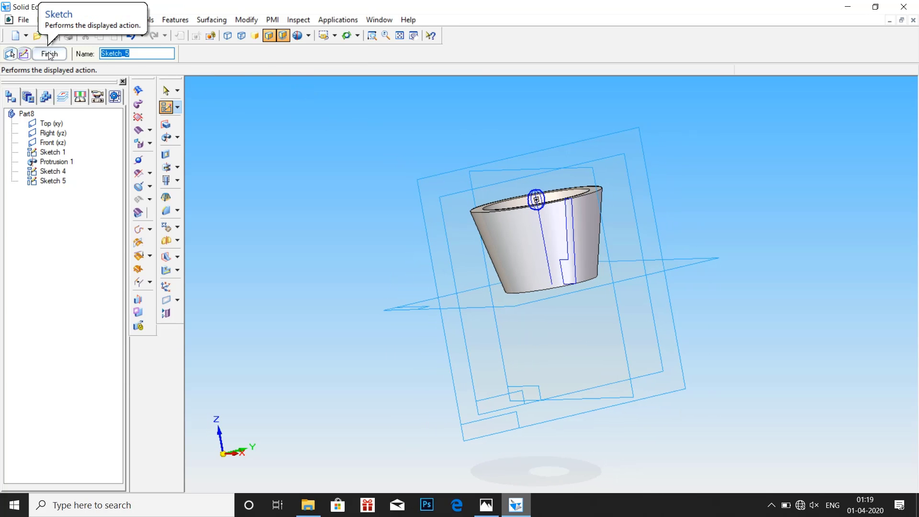
# - Cut a groove across the cup's rim from the Right-plane circle, extending it symmetrically about 319 mm
pyautogui.click(166, 154)
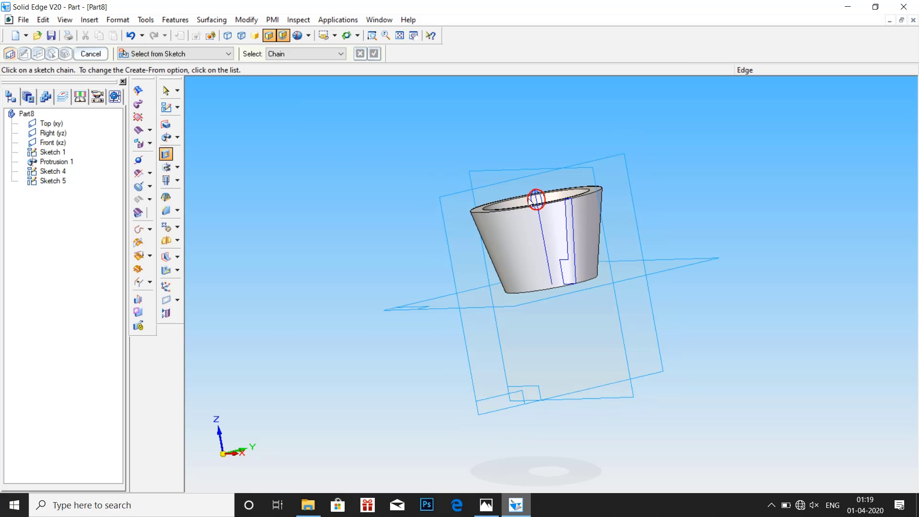
pyautogui.click(530, 201)
pyautogui.click(374, 54)
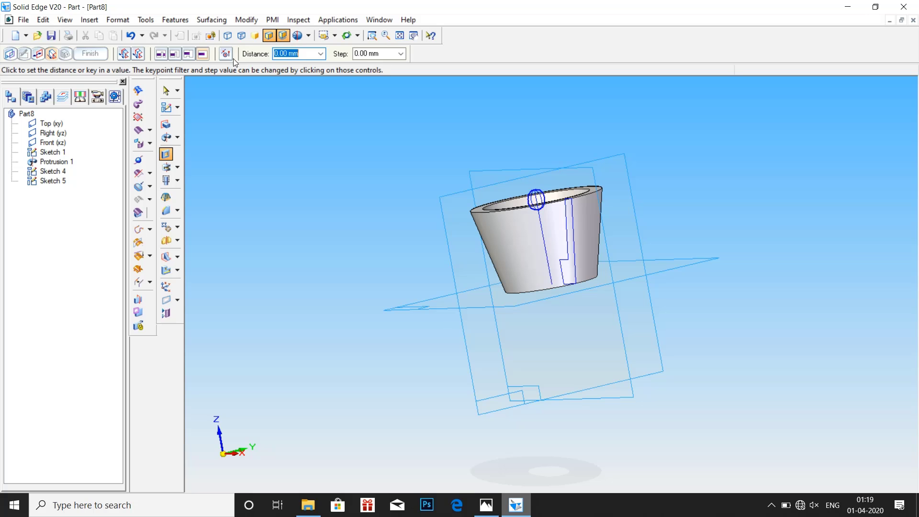
pyautogui.click(160, 53)
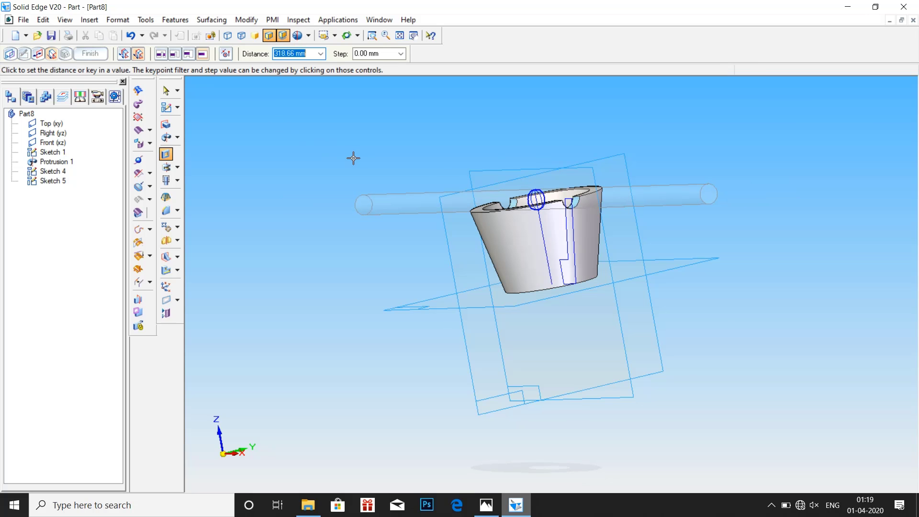
pyautogui.click(353, 156)
pyautogui.click(91, 54)
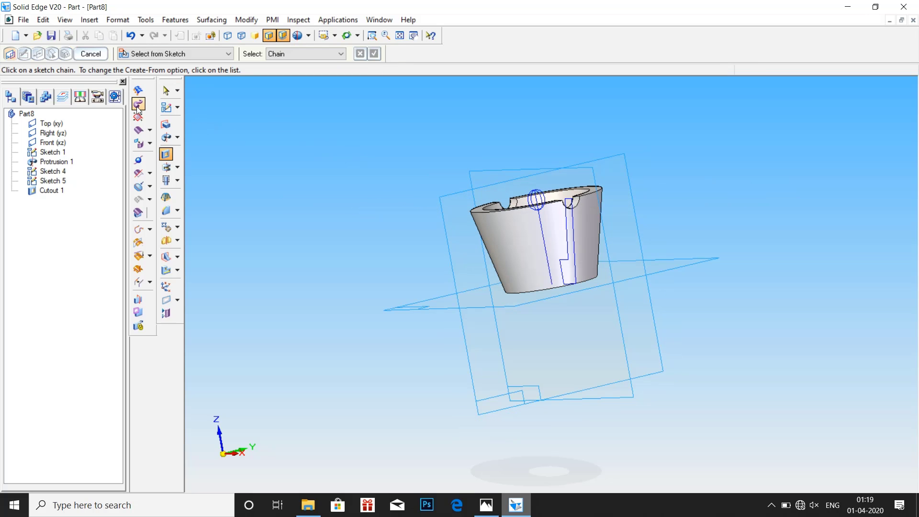
# - Cut a perpendicular groove across the cup's rim from the Front-plane circle, extending it symmetrically about 103 mm
pyautogui.moveTo(453, 148); pyautogui.dragTo(532, 204, button='middle')
pyautogui.click(539, 205)
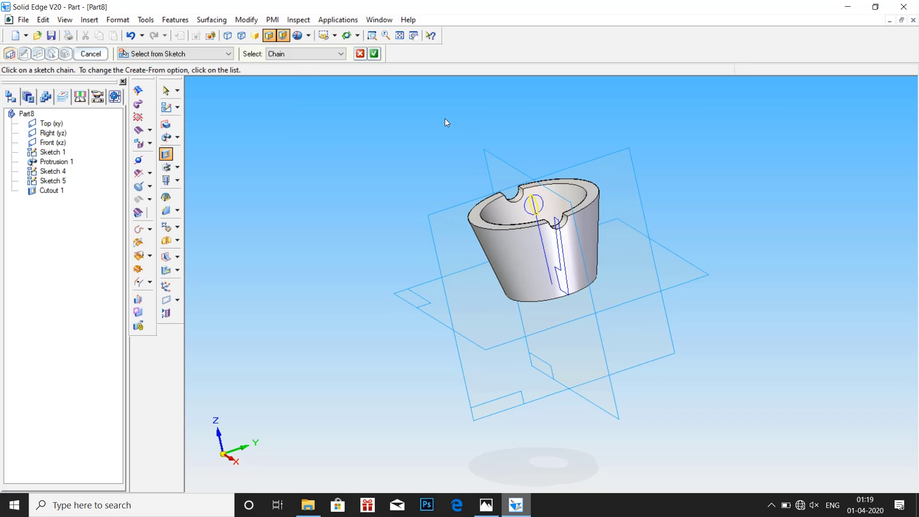
pyautogui.click(375, 52)
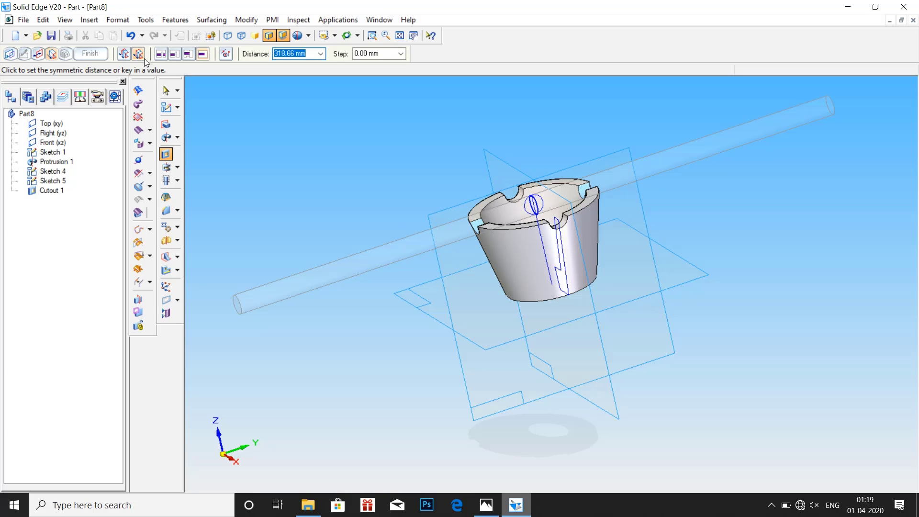
pyautogui.click(418, 187)
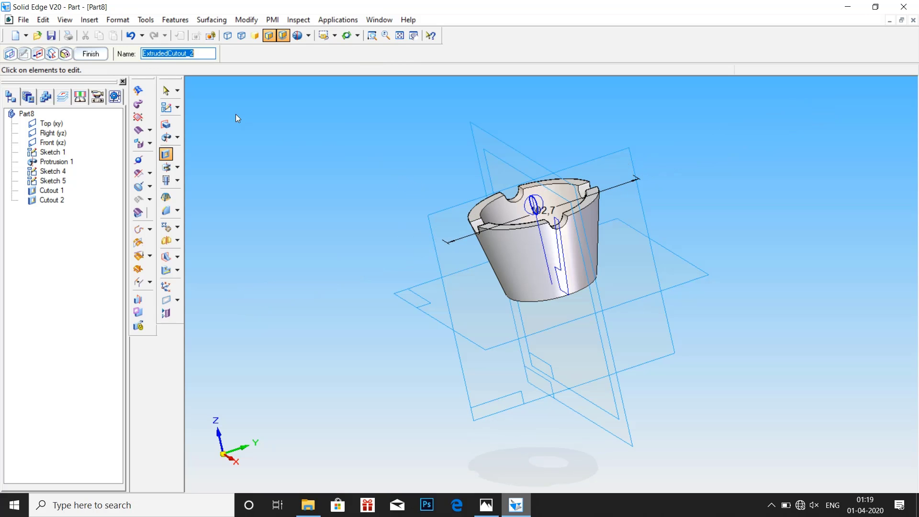
pyautogui.click(99, 55)
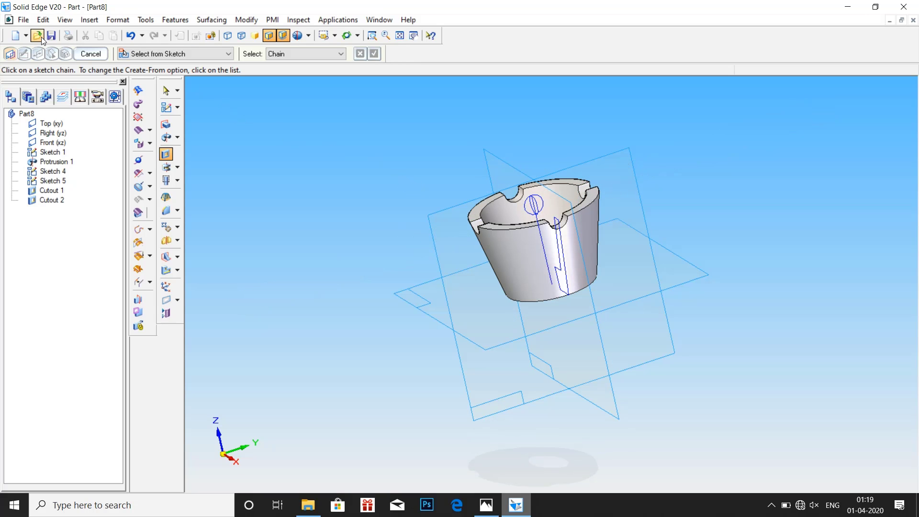
# - Set the file properties to title "cup", document number 2 and project name "cup"
pyautogui.click(24, 20)
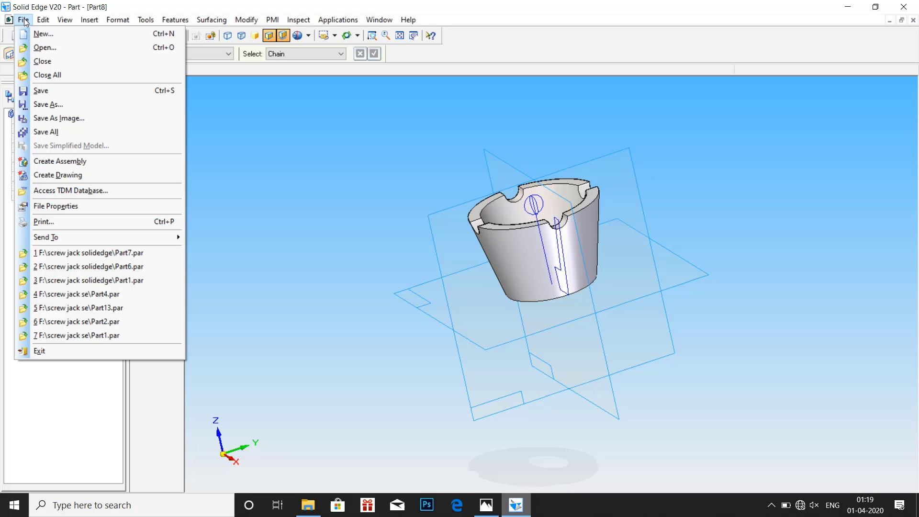
pyautogui.click(56, 210)
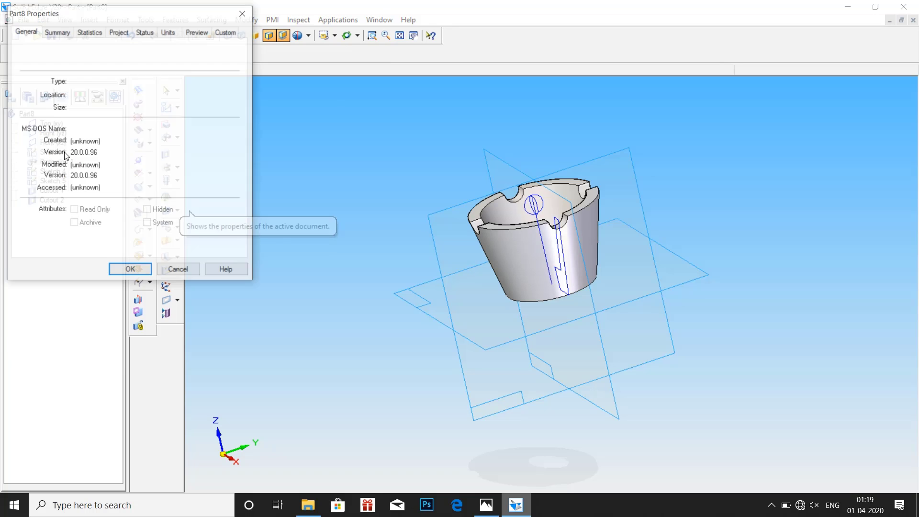
pyautogui.click(56, 31)
pyautogui.click(83, 50)
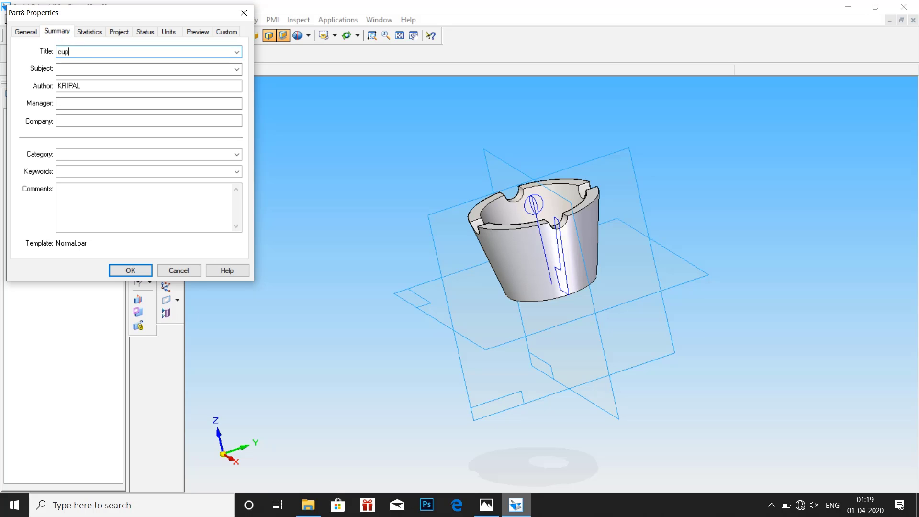
pyautogui.click(115, 33)
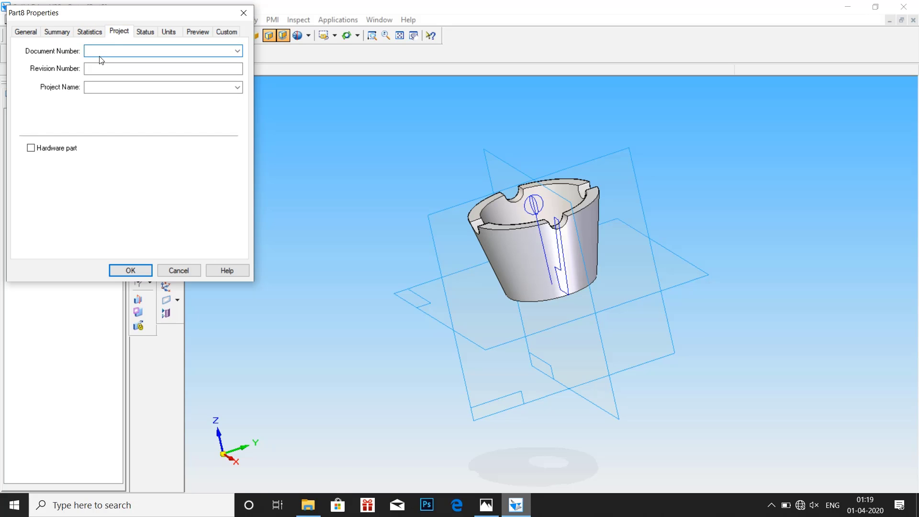
pyautogui.click(106, 89)
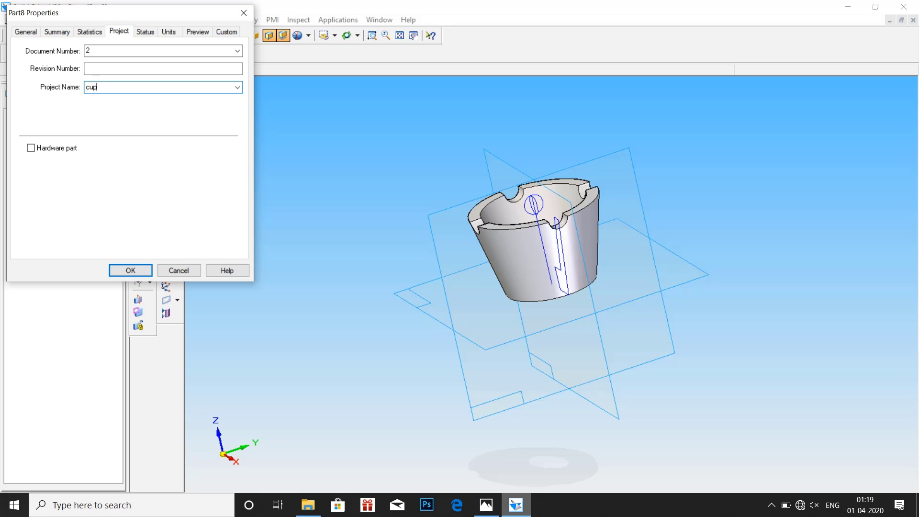
pyautogui.click(125, 274)
pyautogui.click(29, 23)
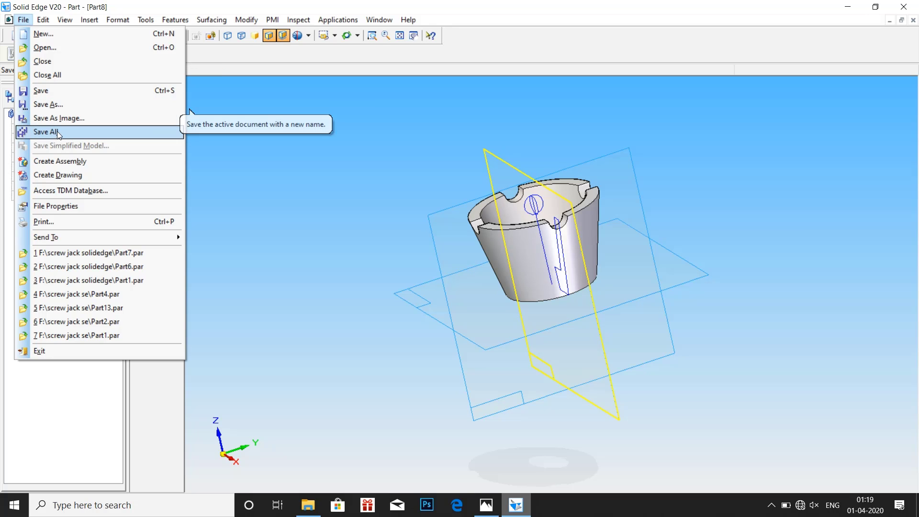
pyautogui.click(249, 89)
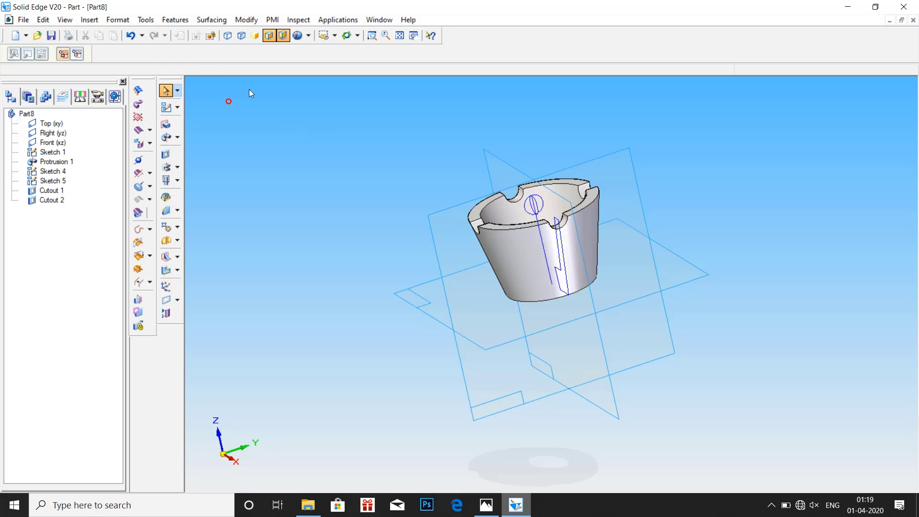
# - Open the material table and look up the cup's material in the reference drawing's parts list
pyautogui.click(162, 19)
pyautogui.moveTo(145, 20)
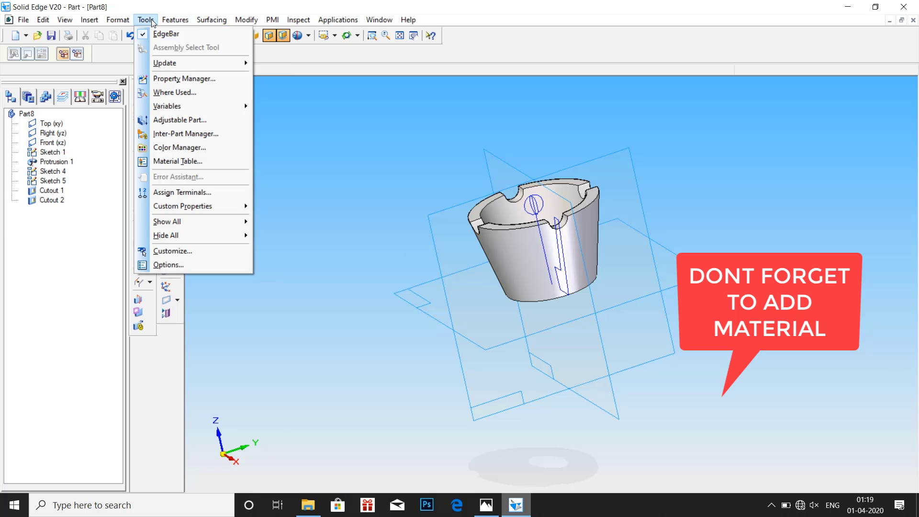
pyautogui.click(177, 160)
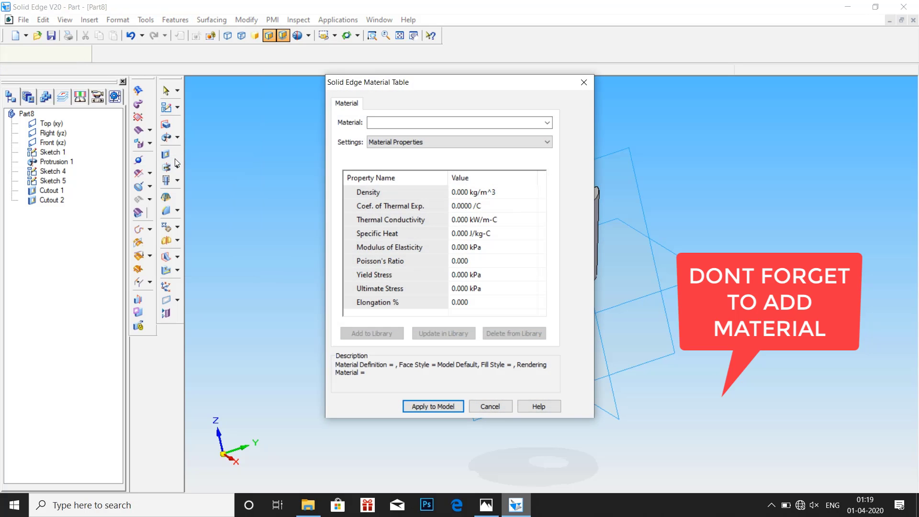
pyautogui.click(403, 123)
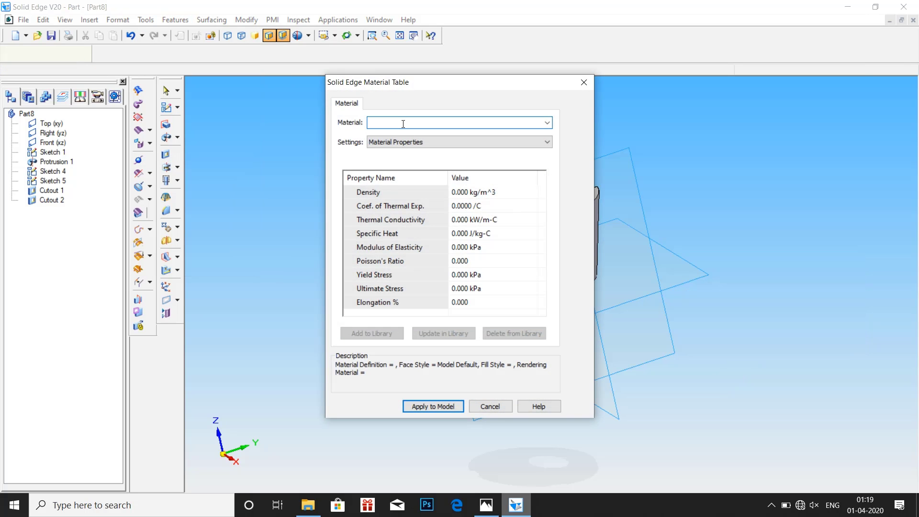
pyautogui.write('cas')
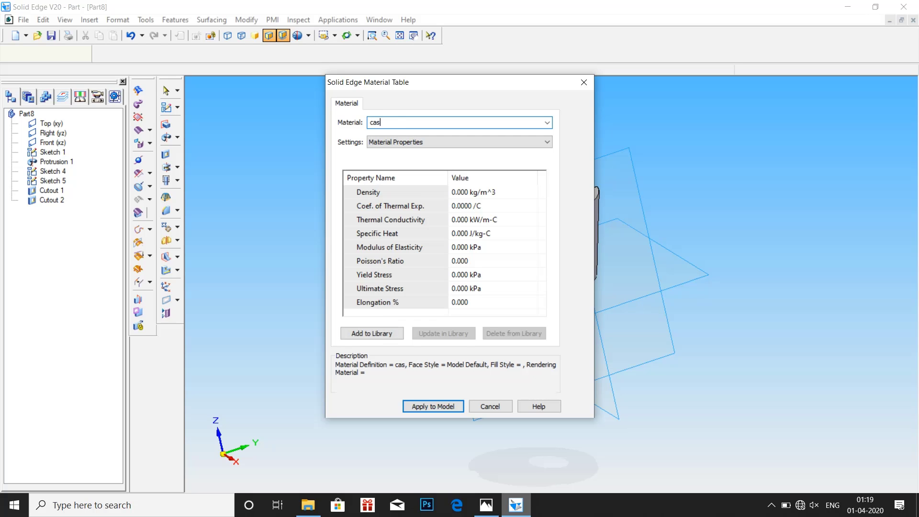
pyautogui.write('t')
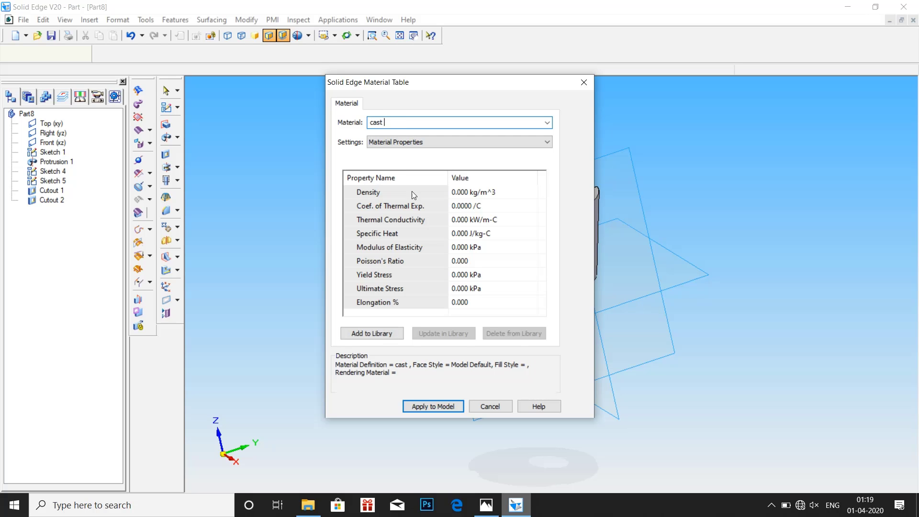
pyautogui.click(486, 505)
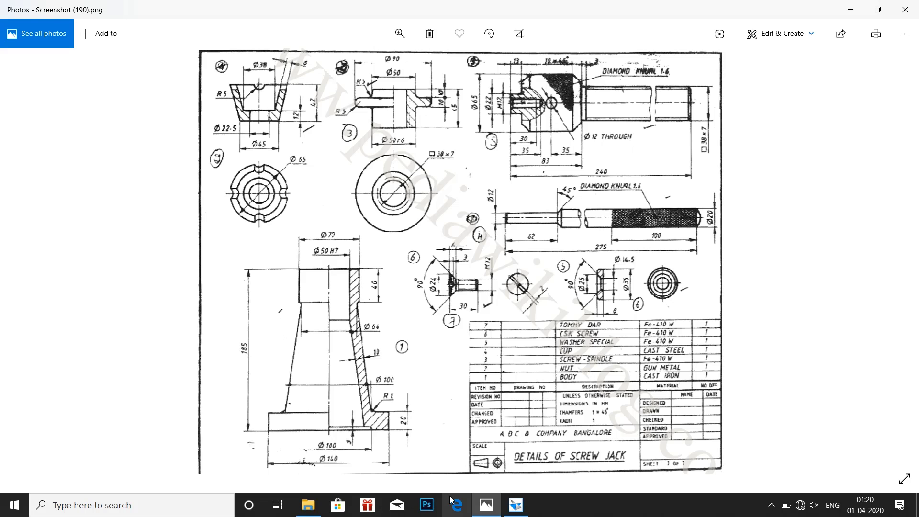
pyautogui.click(517, 505)
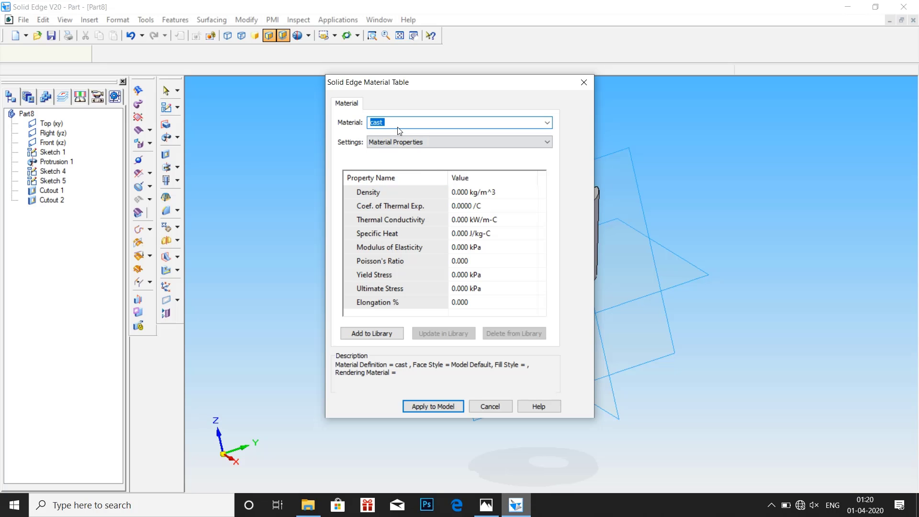
pyautogui.write('ste')
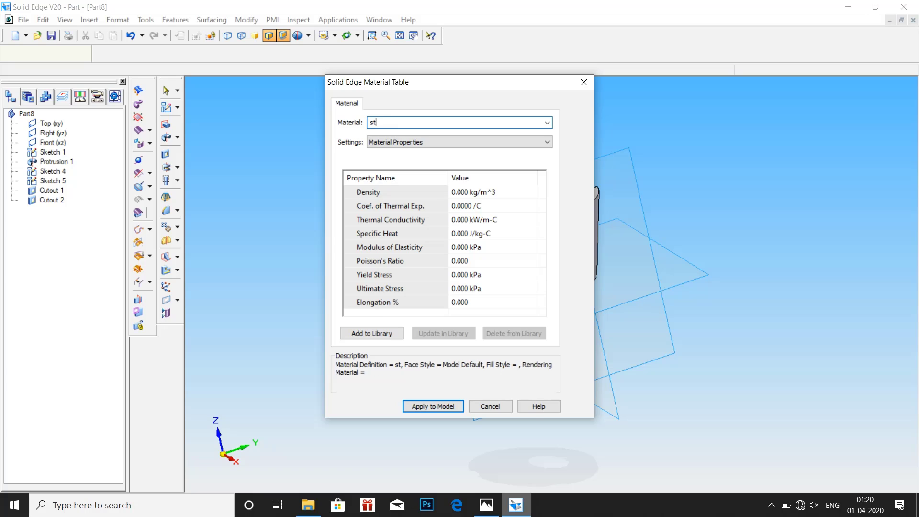
pyautogui.write('ll')
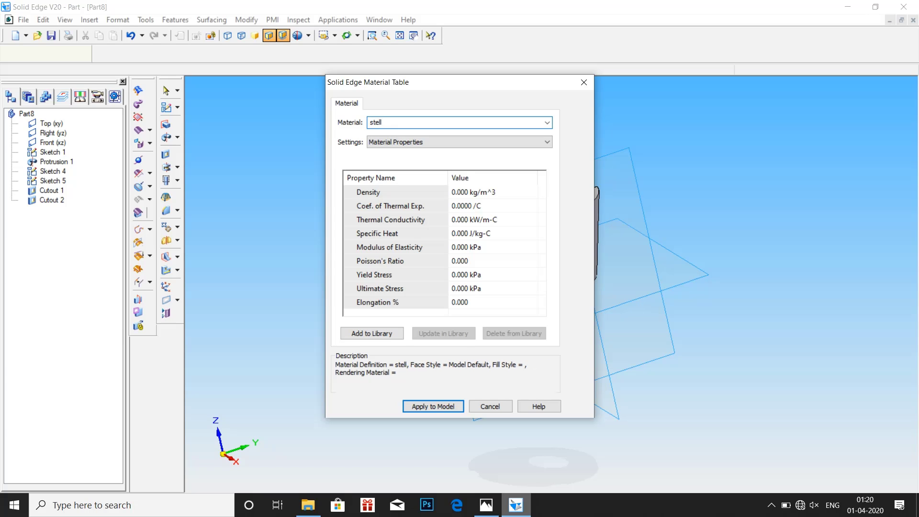
pyautogui.press('BackSpace')
pyautogui.press('BackSpace')
pyautogui.press('BackSpace')
pyautogui.press('BackSpace')
pyautogui.press('BackSpace')
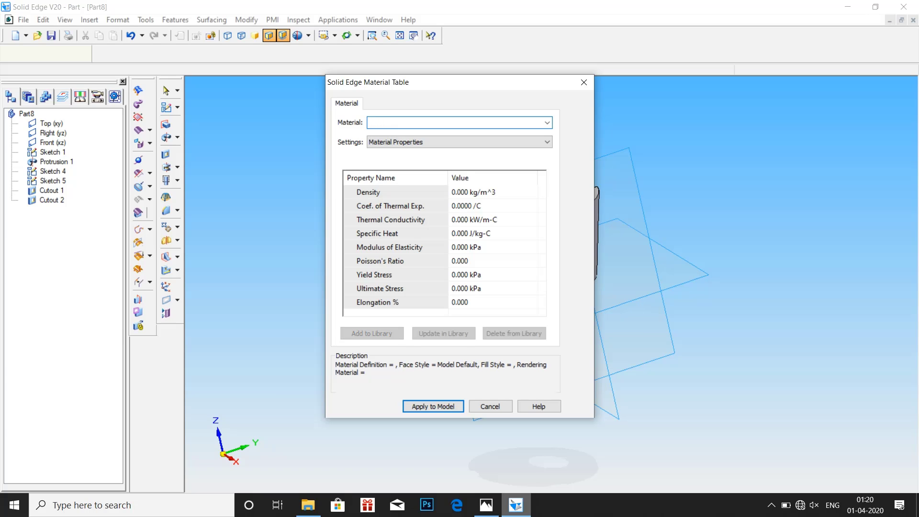
# - Enter "cast steel" as the part's material and apply it to the model
pyautogui.write('cast ')
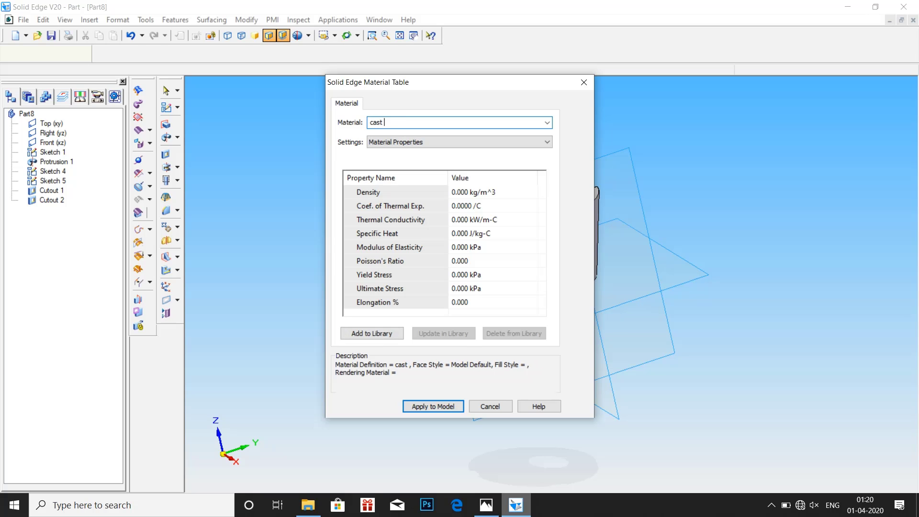
pyautogui.write('steel')
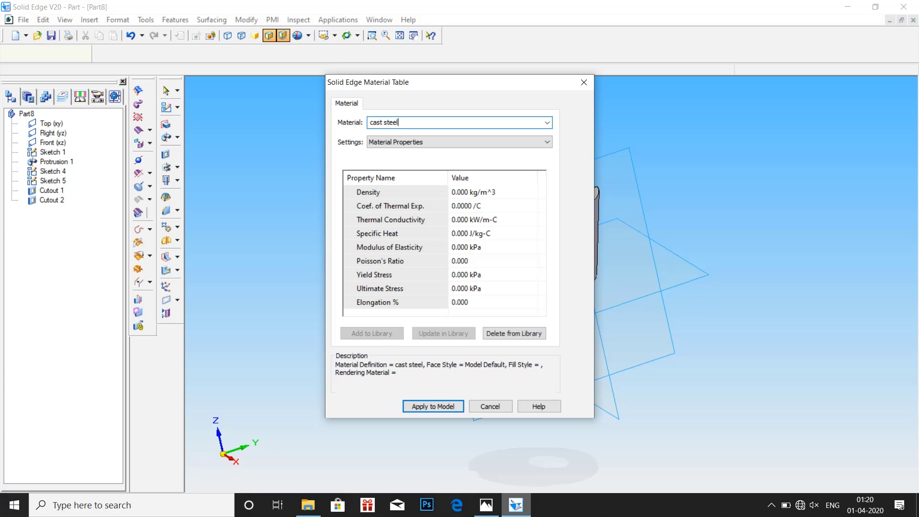
pyautogui.click(446, 407)
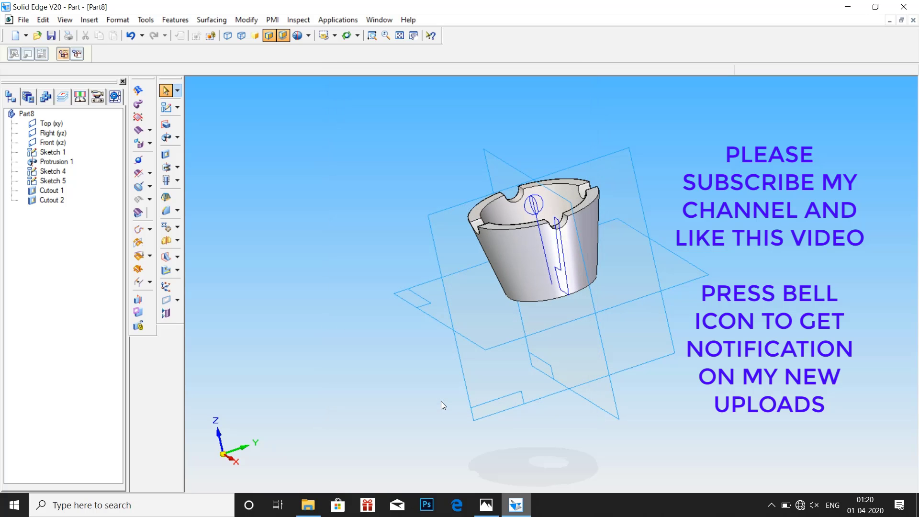
# - Save the part as Part2.par in the screw jack solidedge folder
pyautogui.click(24, 20)
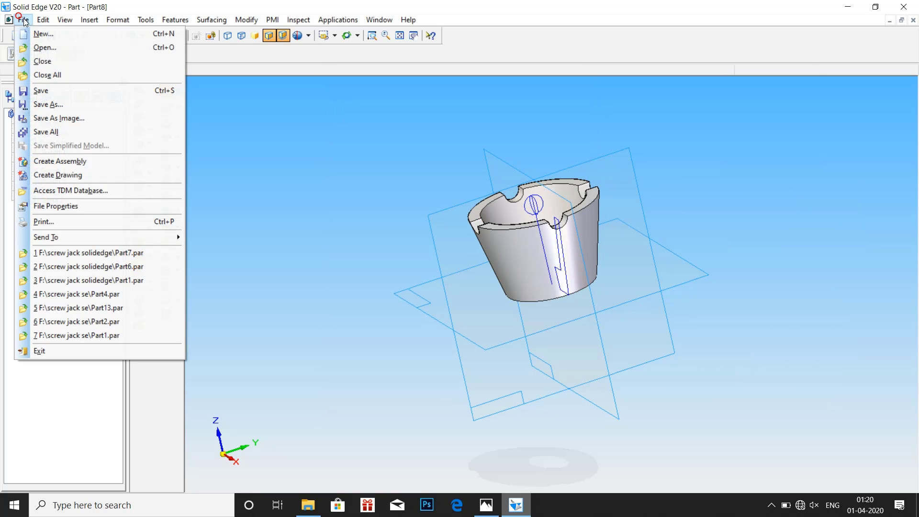
pyautogui.click(46, 105)
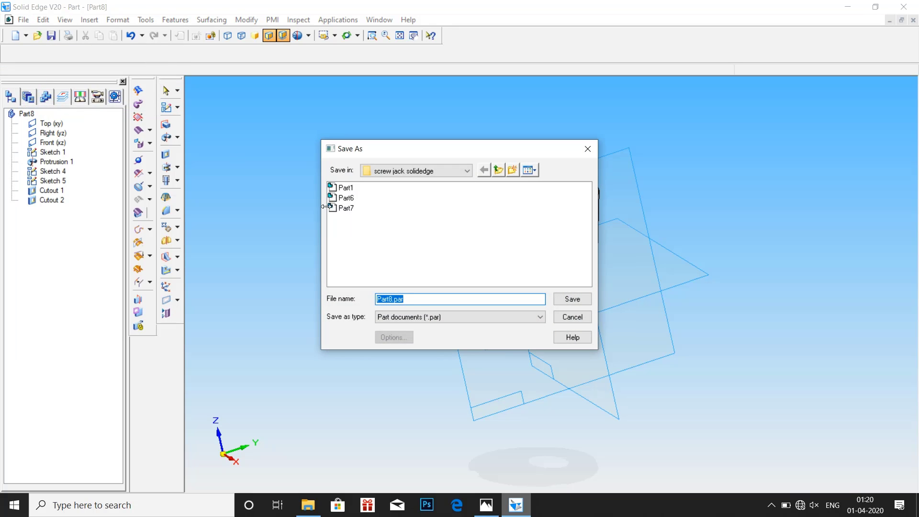
pyautogui.click(394, 299)
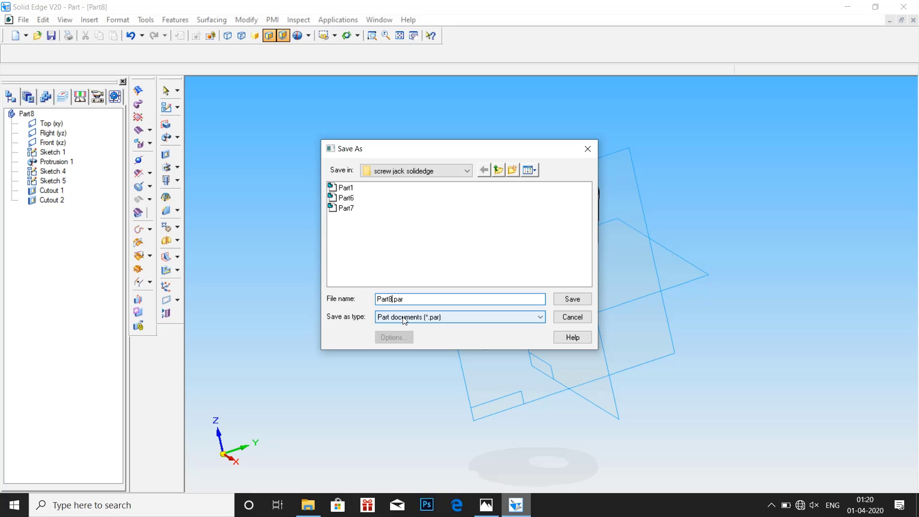
pyautogui.write('2')
pyautogui.click(587, 298)
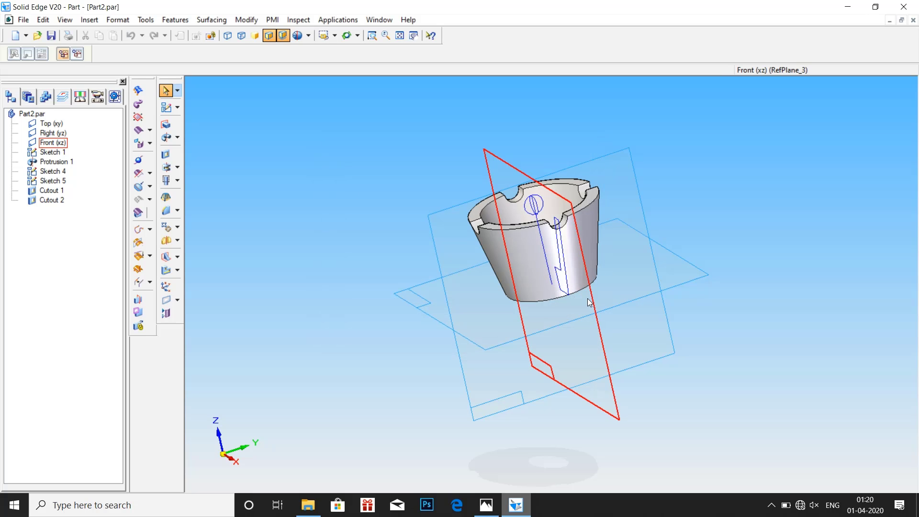
# - Create a new part document from the Normal.par template
pyautogui.click(26, 21)
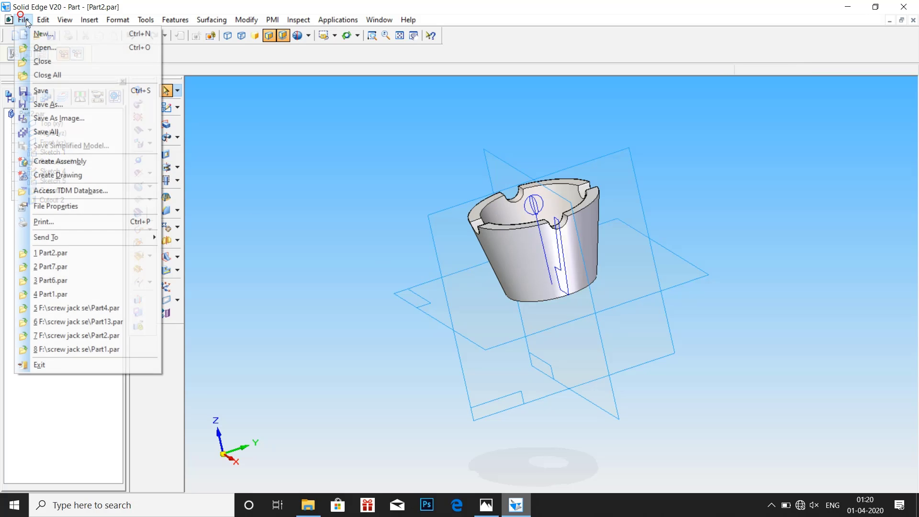
pyautogui.click(31, 33)
pyautogui.click(329, 207)
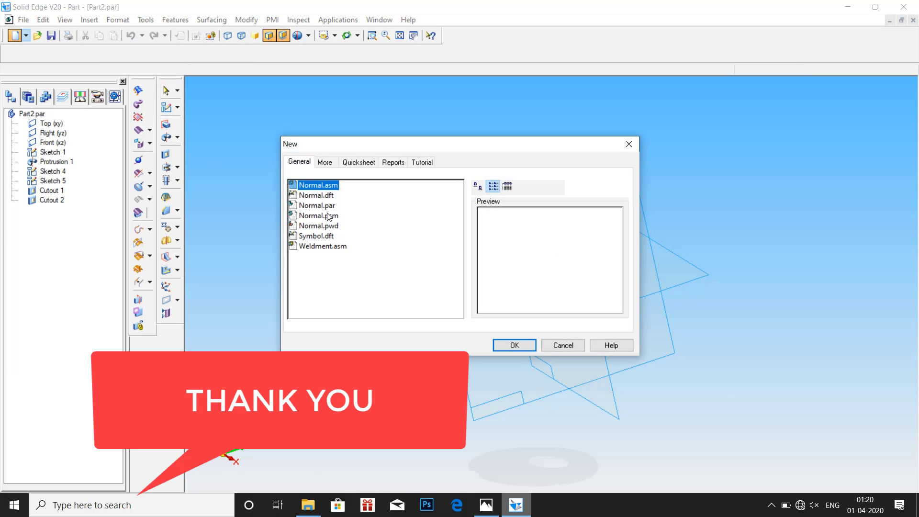
pyautogui.click(528, 346)
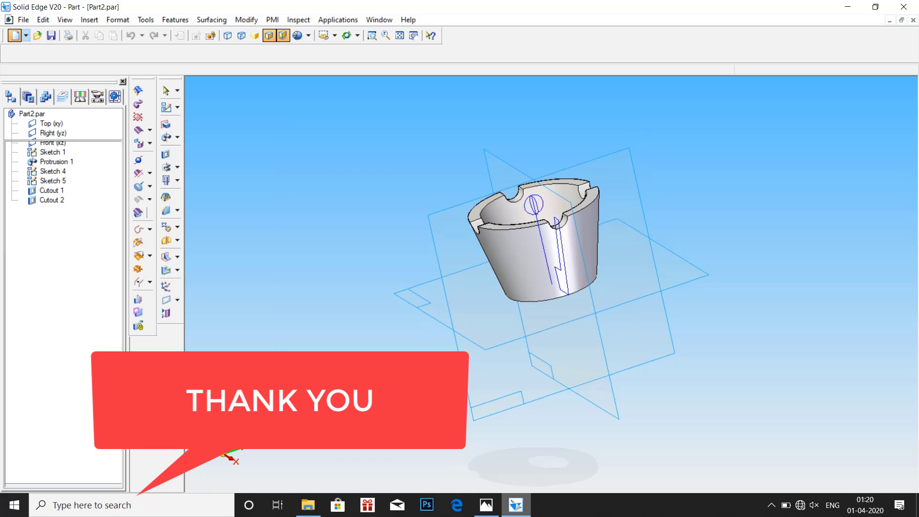